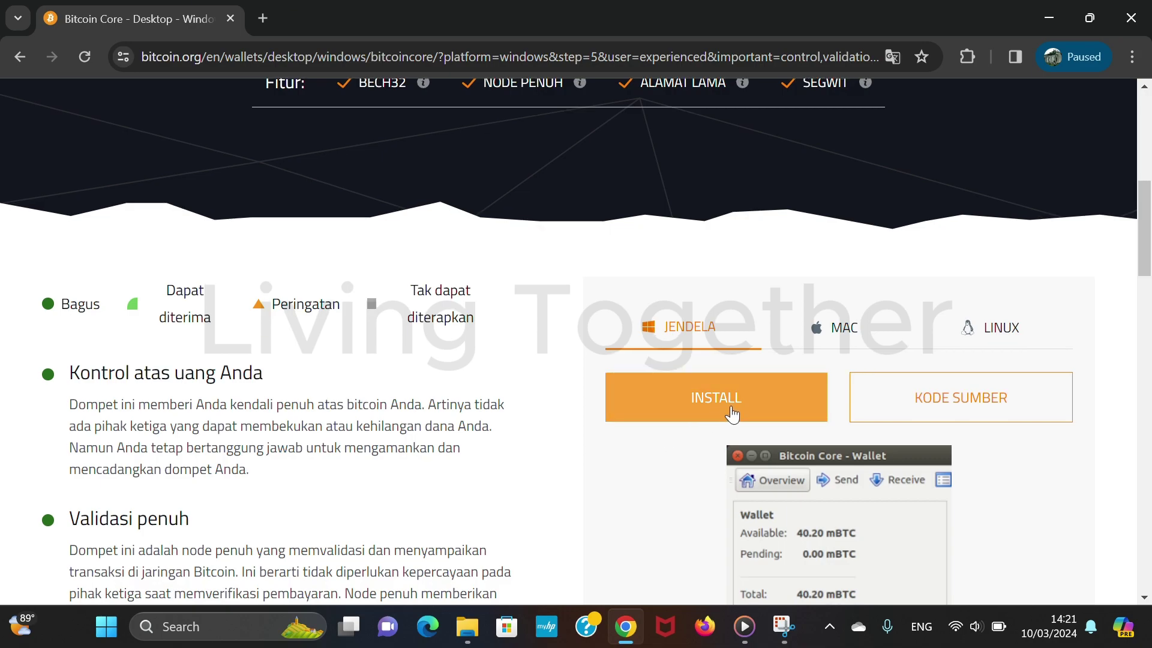
Open the Bitcoin Core download page from the wallet's Windows install option and download the Windows exe installer.
{"action": "left_click", "coordinate": [731, 409]}
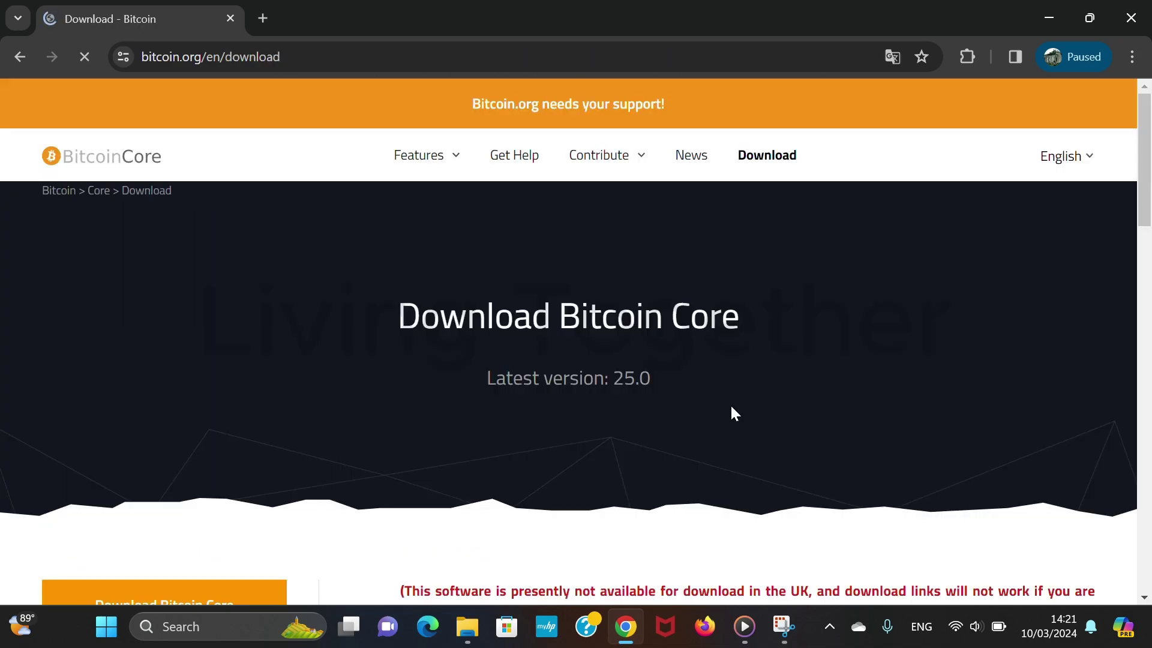
{"action": "scroll", "coordinate": [461, 328], "scroll_direction": "down", "scroll_amount": 6}
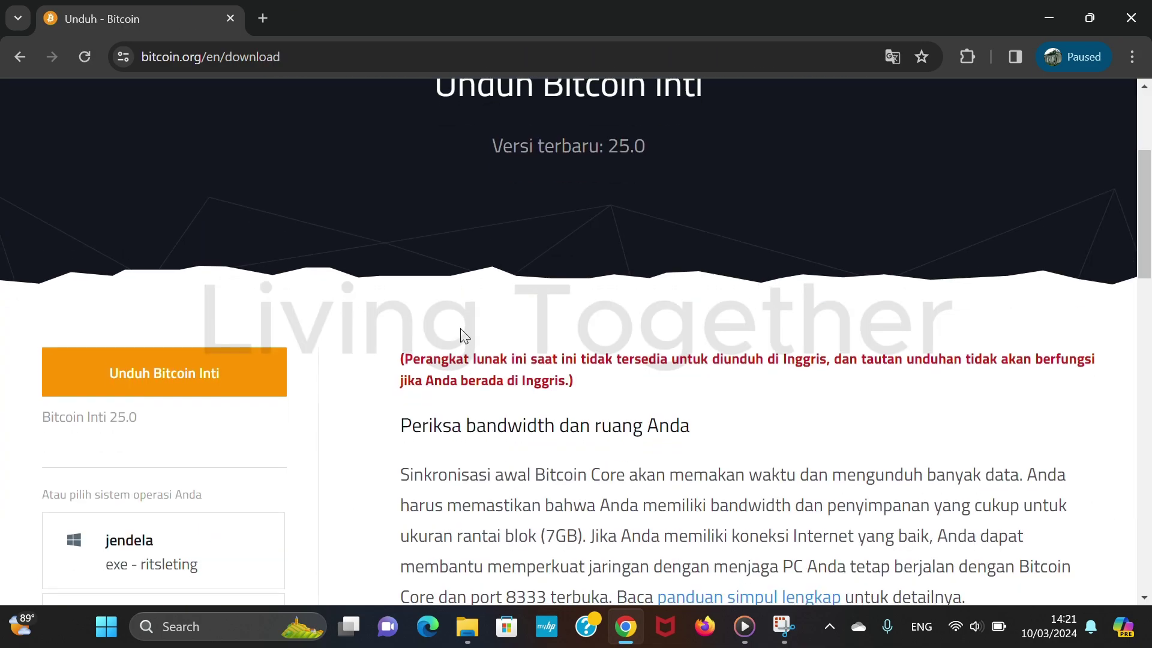
{"action": "scroll", "coordinate": [462, 328], "scroll_direction": "up", "scroll_amount": 1}
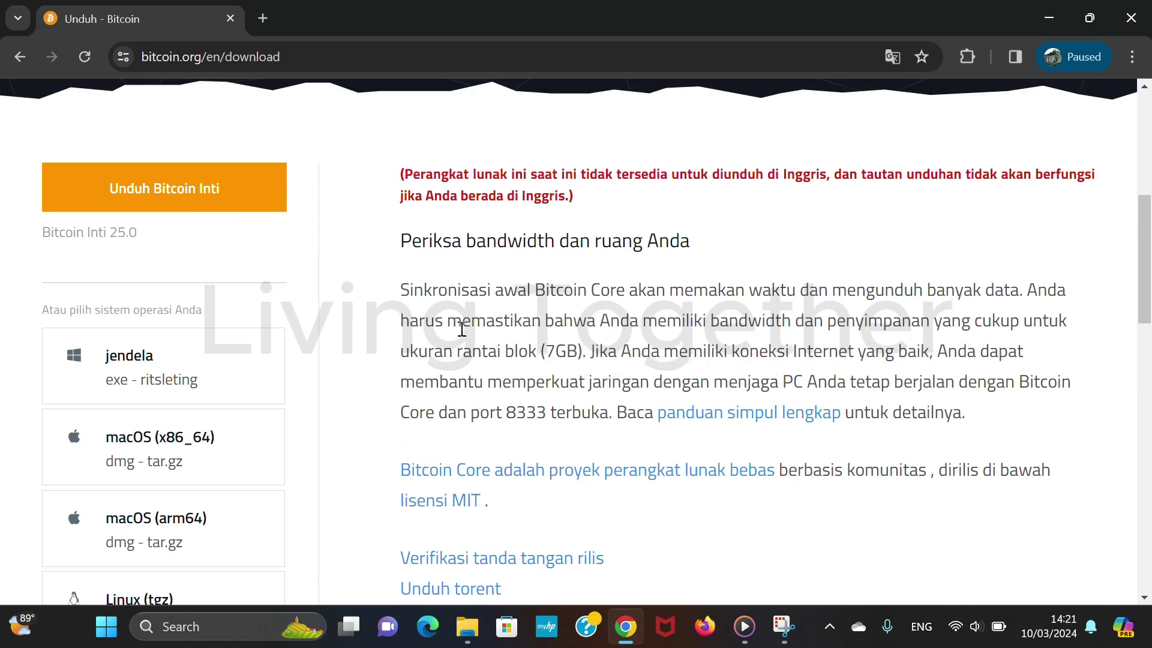
{"action": "scroll", "coordinate": [461, 328], "scroll_direction": "down", "scroll_amount": 1}
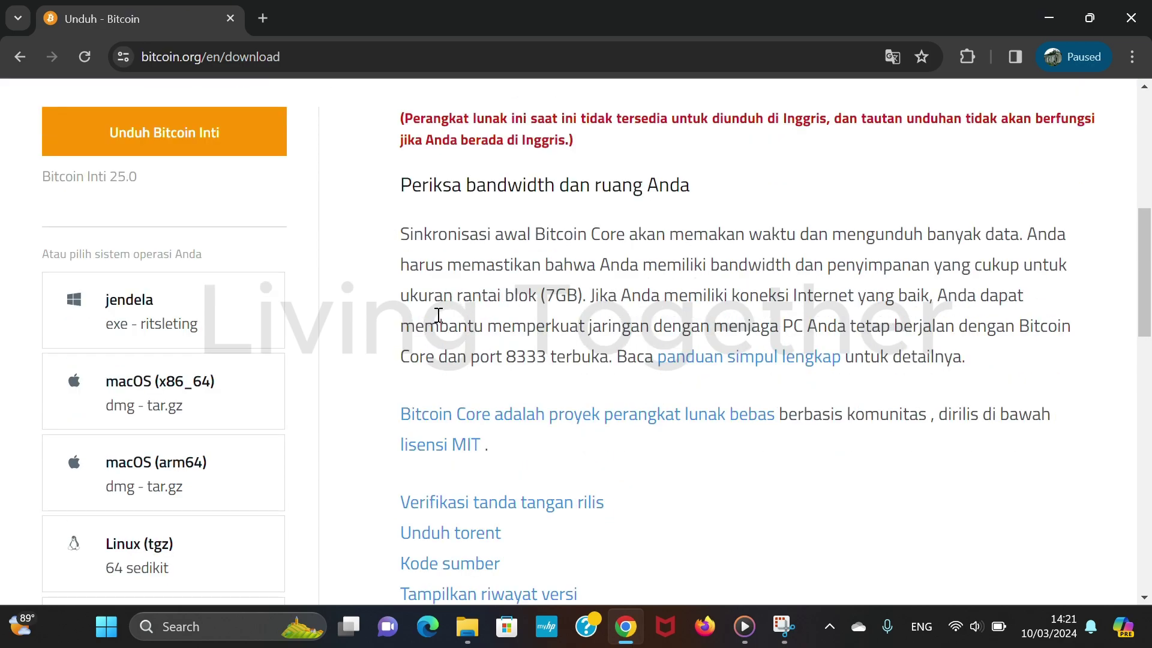
{"action": "left_click", "coordinate": [128, 306]}
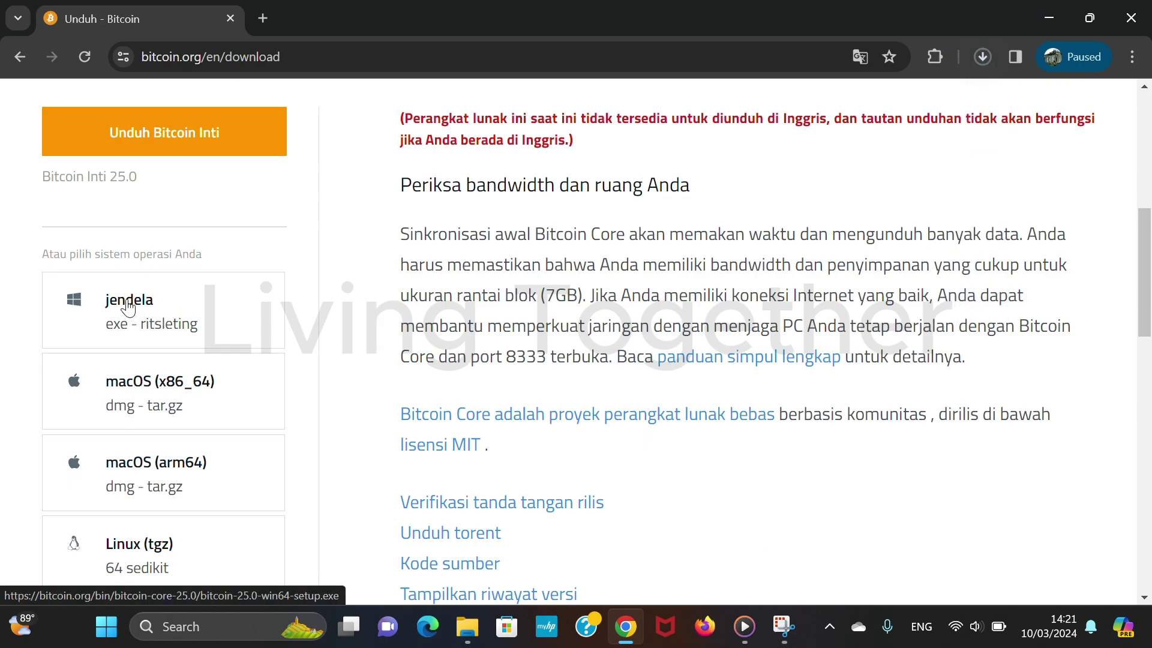
Check the recent downloads and run bitcoin-25.0-win64-setup.exe once its download is complete.
{"action": "left_click", "coordinate": [983, 56]}
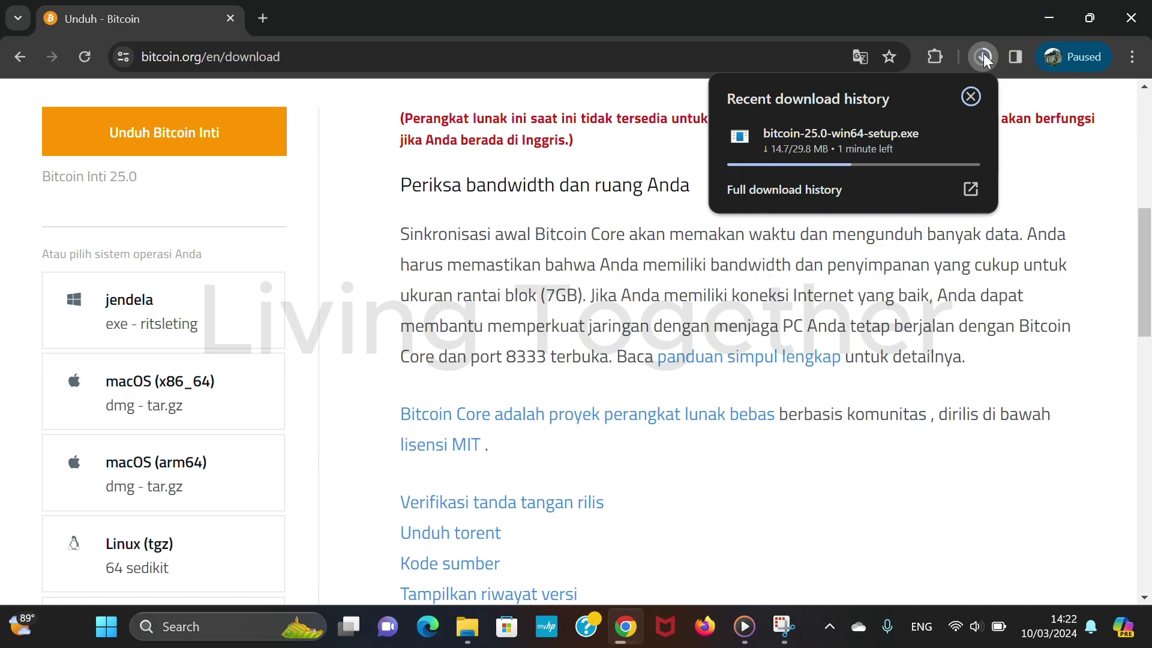
{"action": "scroll", "coordinate": [291, 389], "scroll_direction": "down", "scroll_amount": 5}
{"action": "scroll", "coordinate": [291, 389], "scroll_direction": "up", "scroll_amount": 8}
{"action": "mouse_move", "coordinate": [821, 127]}
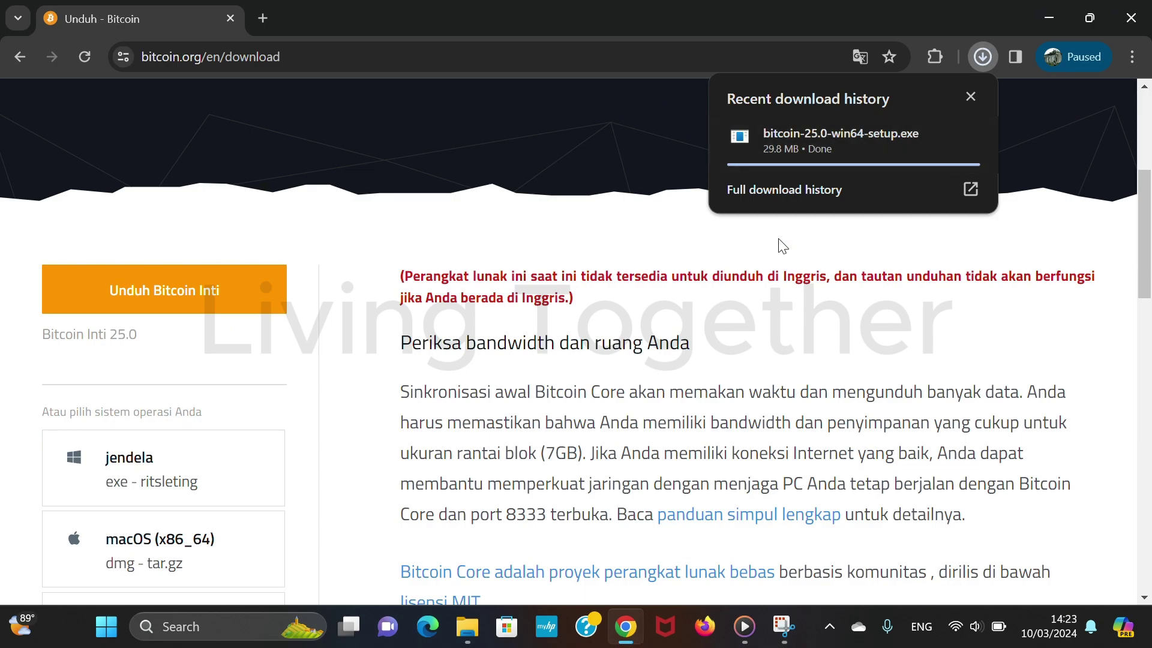
{"action": "left_click", "coordinate": [820, 130]}
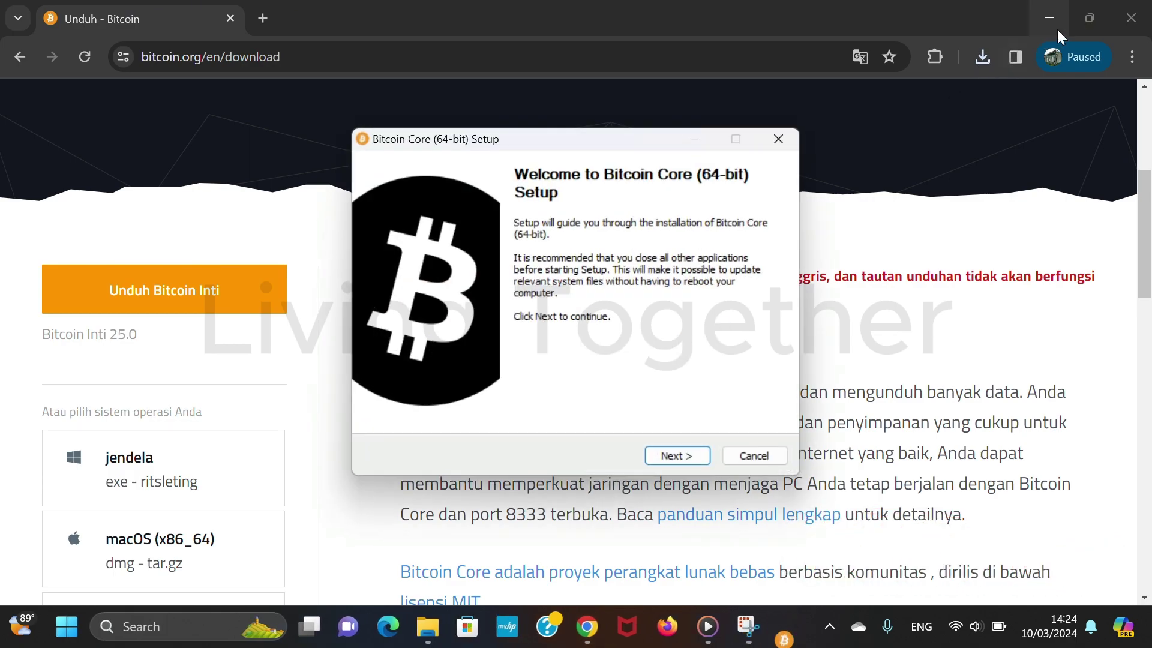
Minimize the browser and install Bitcoin Core in C:\Program Files\Bitcoin with the Start Menu folder Bitcoin Core.
{"action": "left_click", "coordinate": [1049, 16]}
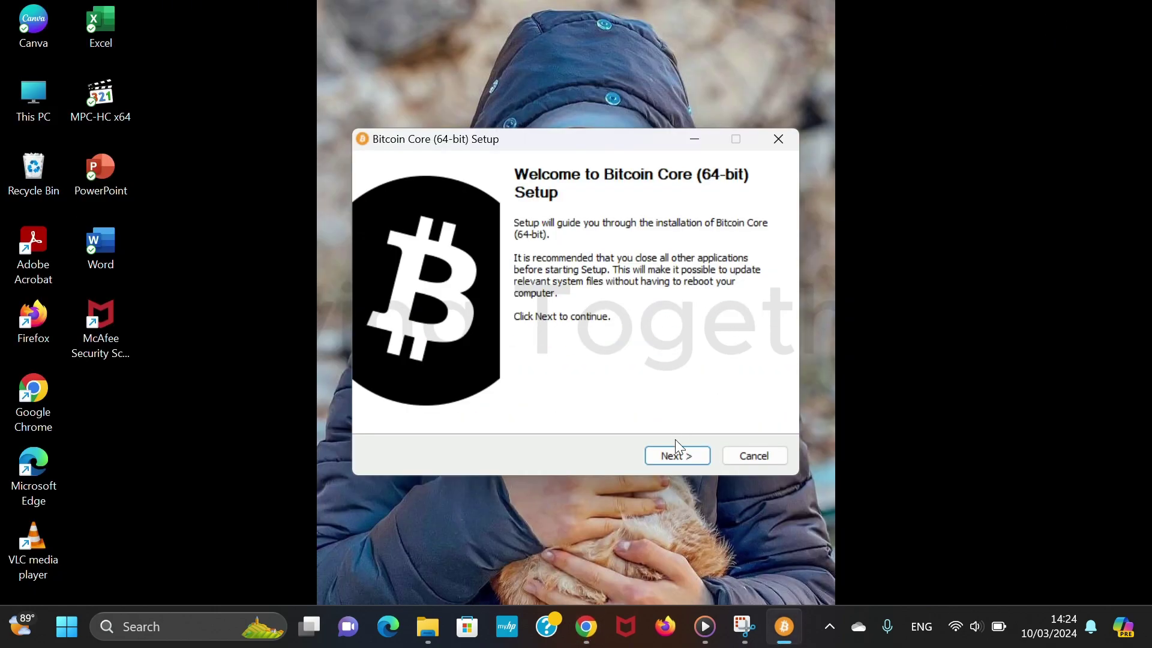
{"action": "left_click", "coordinate": [685, 462]}
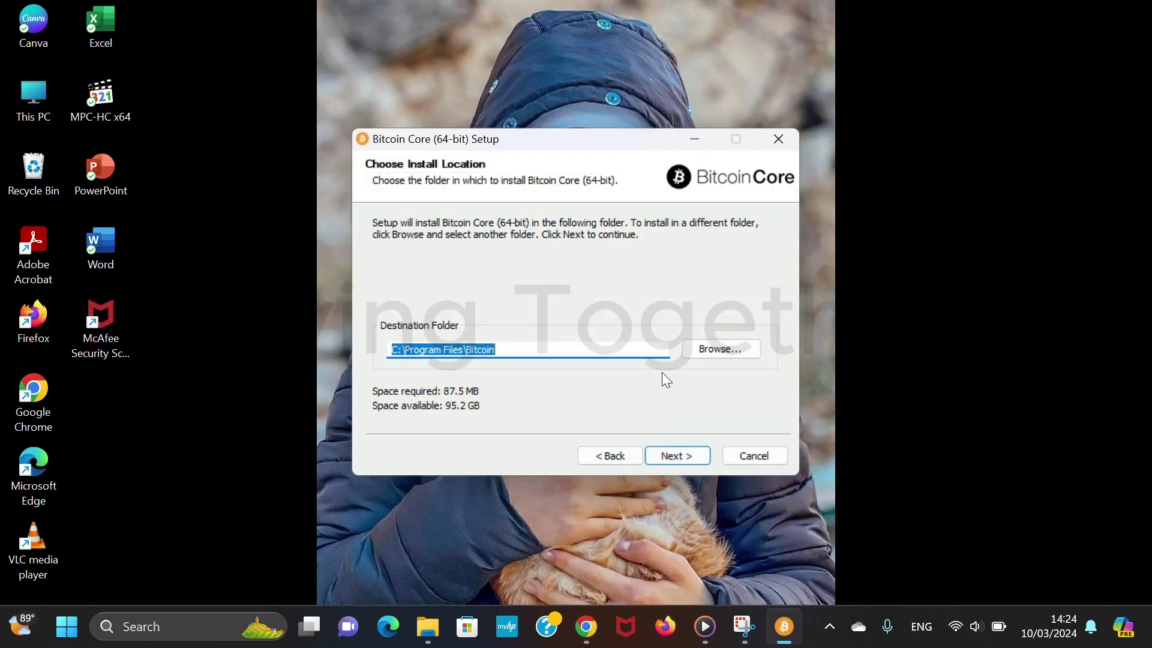
{"action": "left_click", "coordinate": [679, 458]}
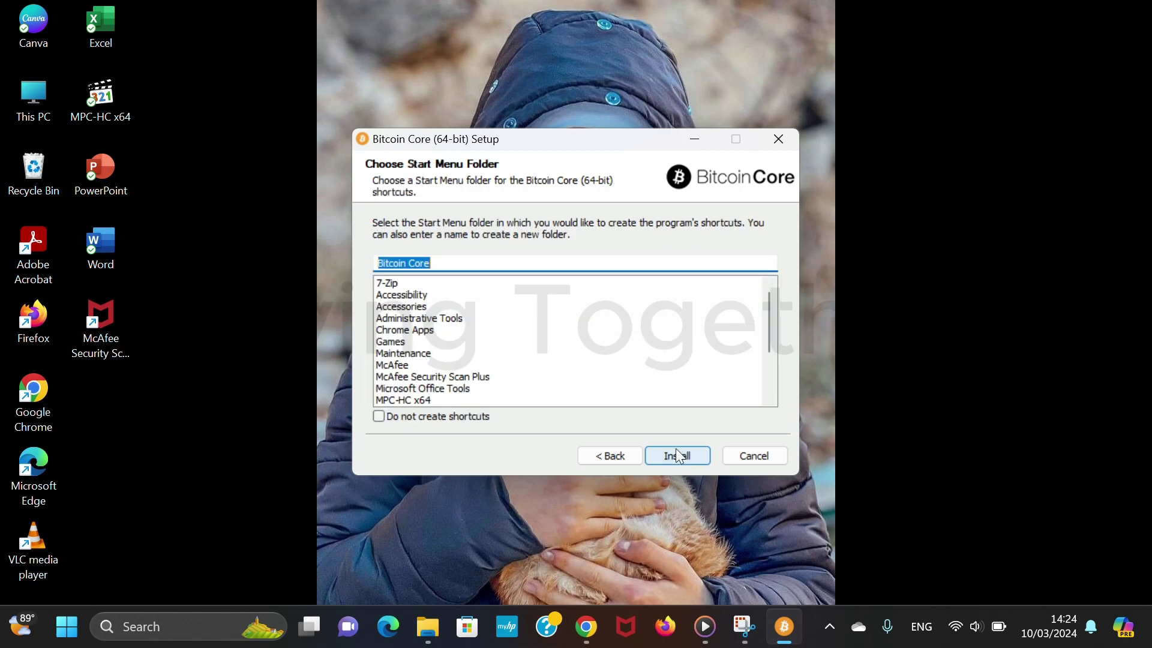
{"action": "scroll", "coordinate": [632, 355], "scroll_direction": "down", "scroll_amount": 2}
{"action": "scroll", "coordinate": [634, 359], "scroll_direction": "up", "scroll_amount": 2}
{"action": "scroll", "coordinate": [635, 359], "scroll_direction": "down", "scroll_amount": 3}
{"action": "left_click", "coordinate": [675, 453]}
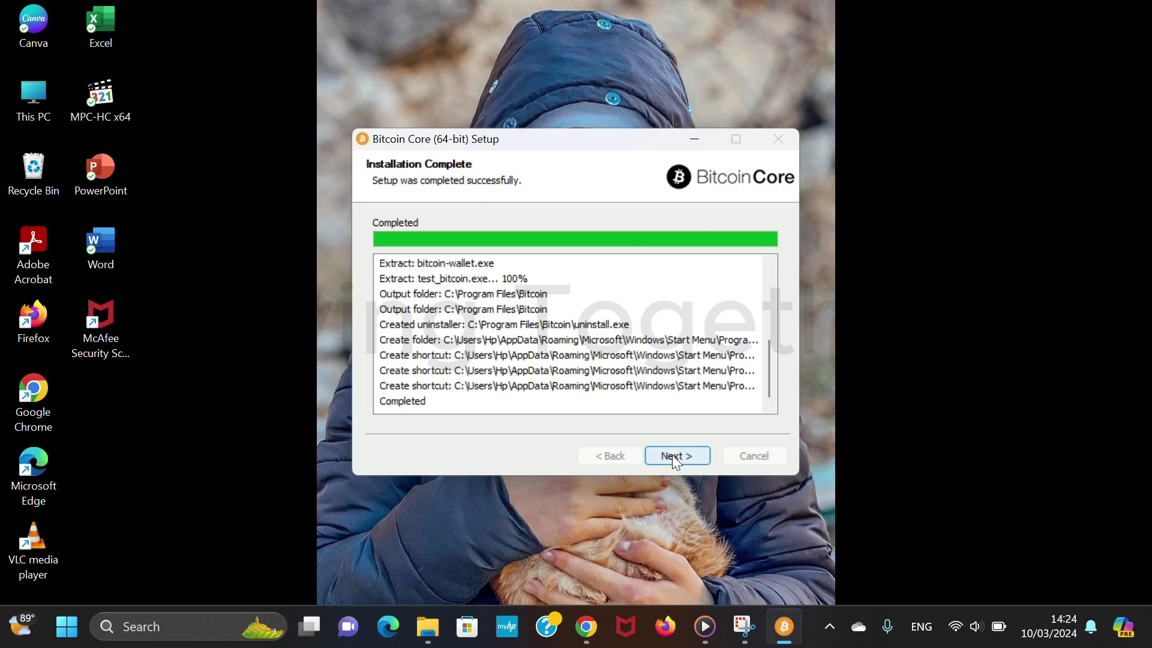
Finish the setup wizard so that Bitcoin Core launches, and hide the synchronization notice.
{"action": "left_click", "coordinate": [676, 456]}
{"action": "left_click", "coordinate": [681, 459]}
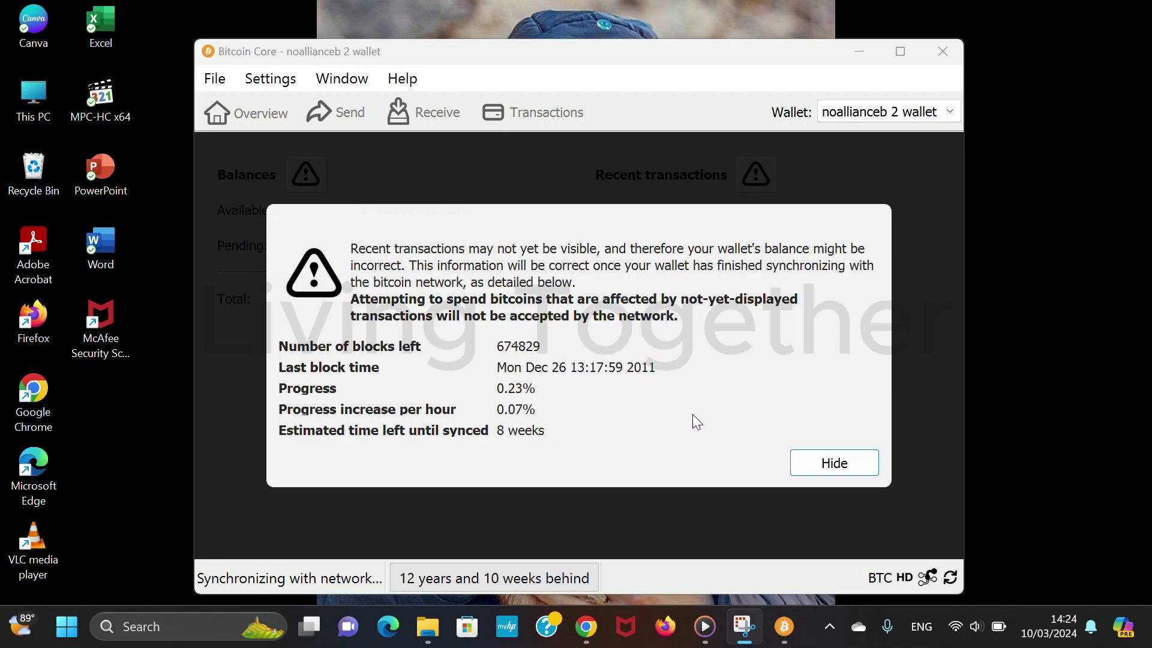
{"action": "left_click", "coordinate": [818, 468]}
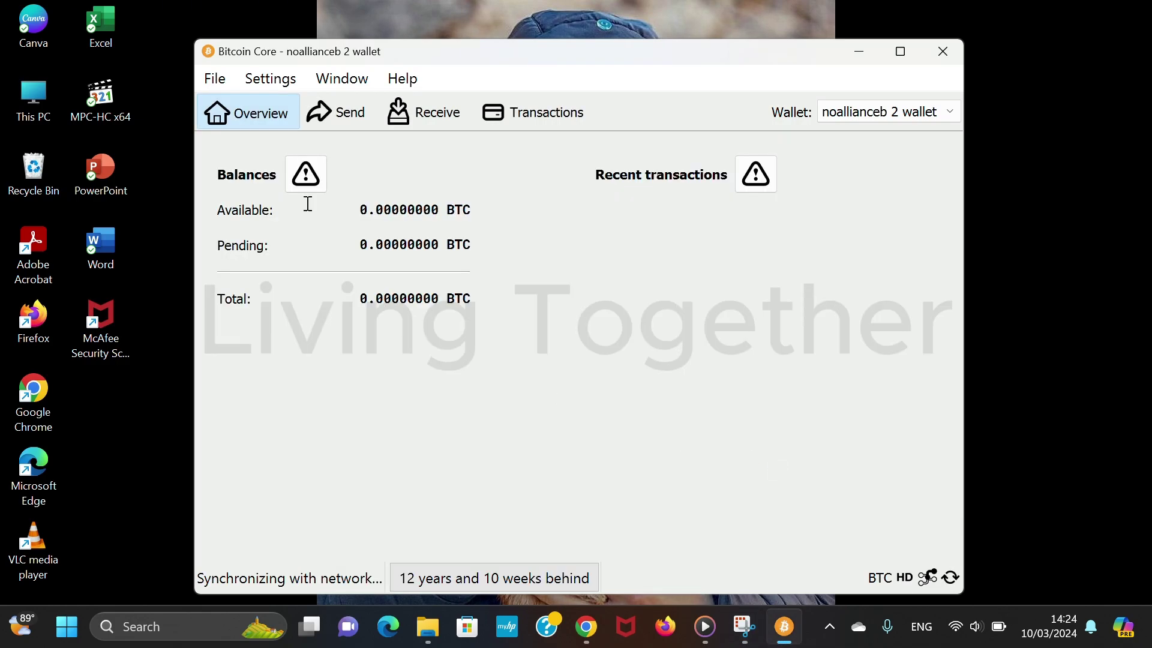
Look through the loaded wallets, including noallianceb Bitcoin, and make noalliance wallet the active one.
{"action": "left_click", "coordinate": [212, 78]}
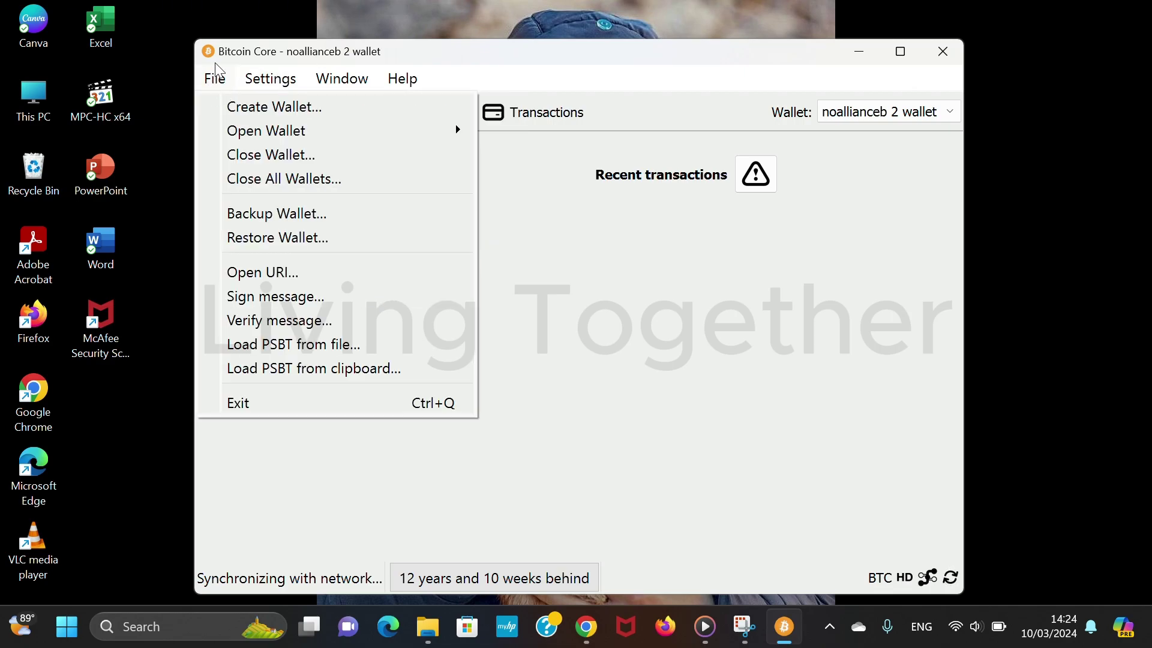
{"action": "mouse_move", "coordinate": [271, 79]}
{"action": "left_click", "coordinate": [903, 115]}
{"action": "left_click", "coordinate": [903, 115]}
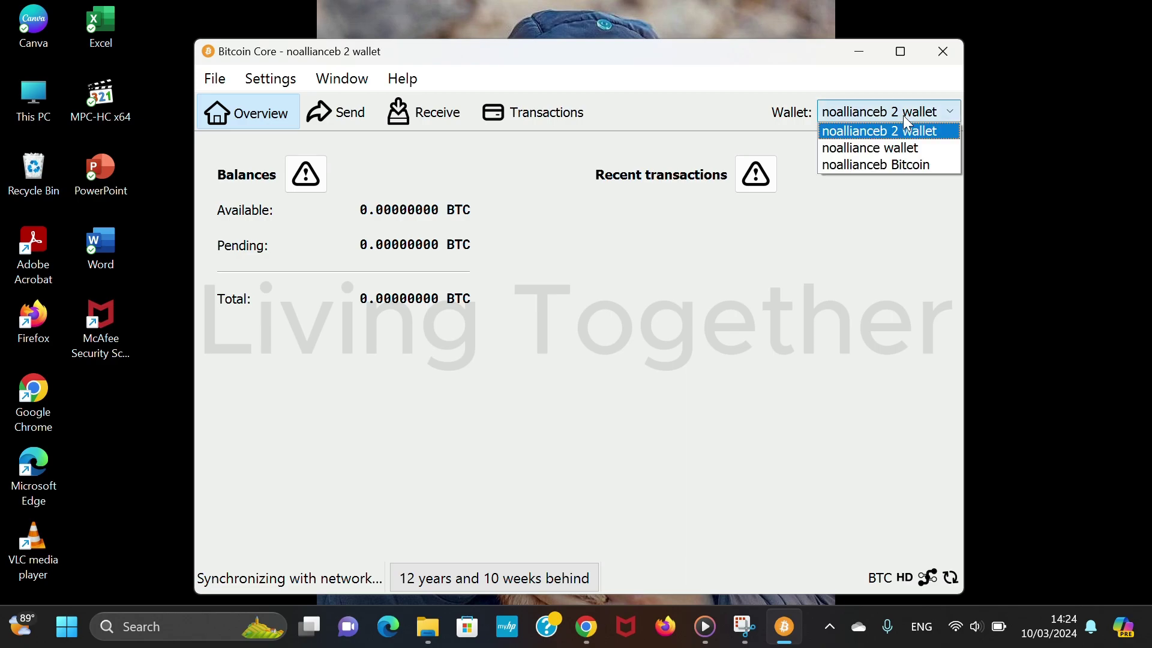
{"action": "left_click", "coordinate": [870, 146]}
{"action": "left_click", "coordinate": [890, 119]}
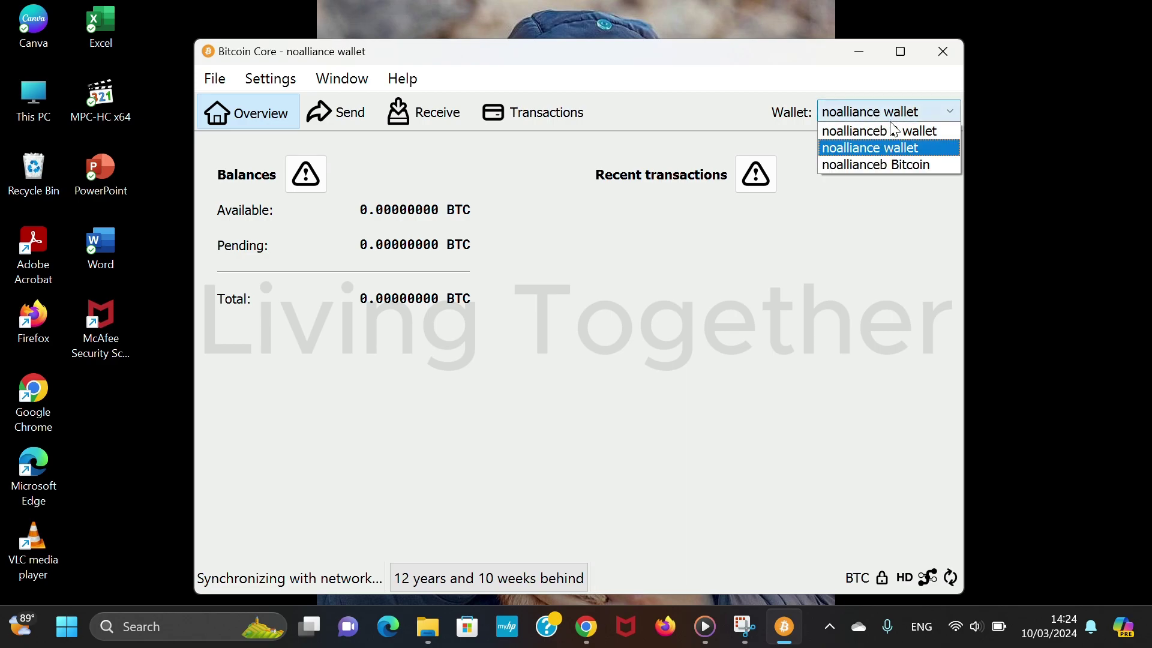
{"action": "left_click", "coordinate": [890, 164]}
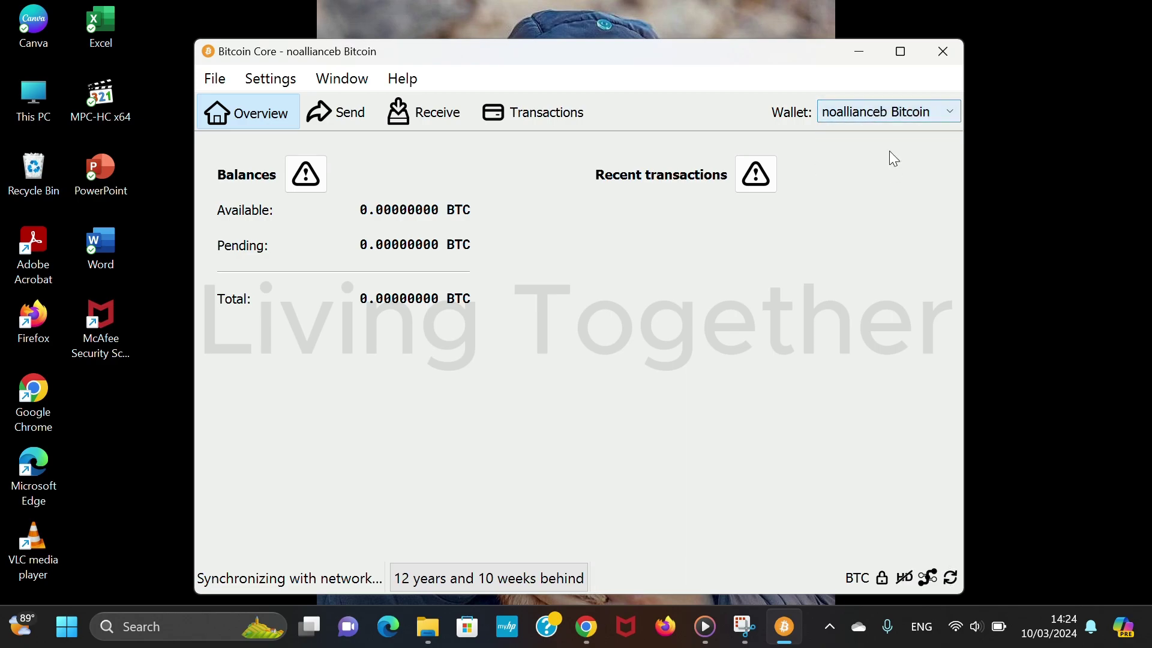
{"action": "left_click", "coordinate": [887, 112]}
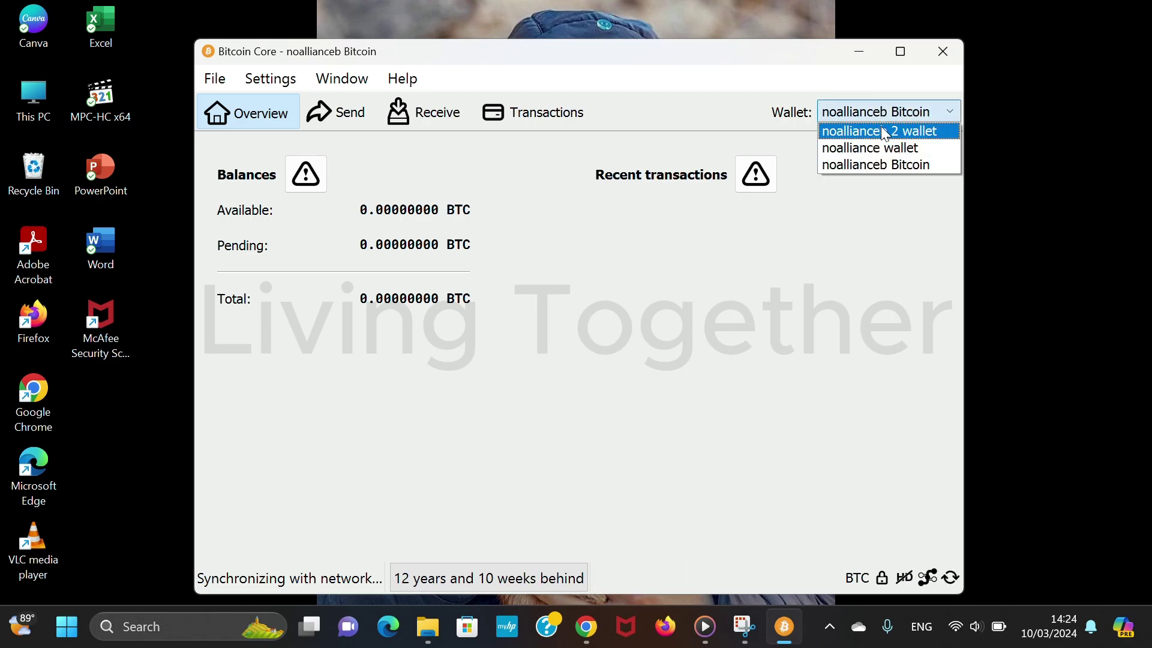
{"action": "left_click", "coordinate": [855, 147]}
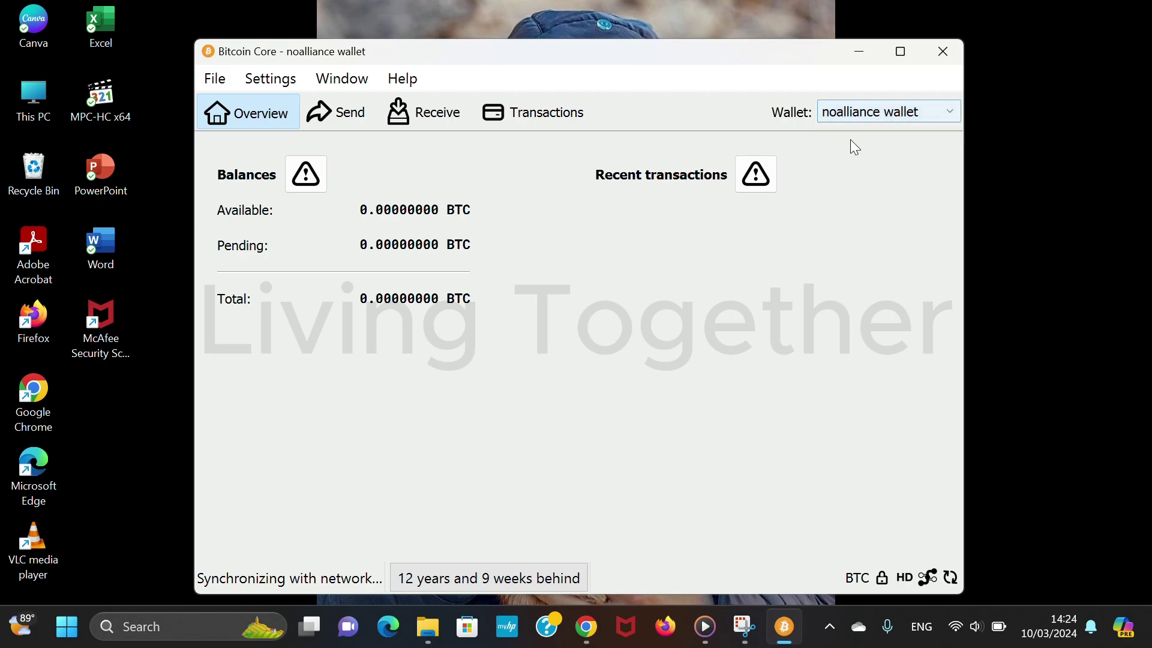
Create a new Bech32 (SegWit) receiving address in noalliance wallet and close its payment request window.
{"action": "left_click", "coordinate": [354, 113]}
{"action": "left_click", "coordinate": [417, 120]}
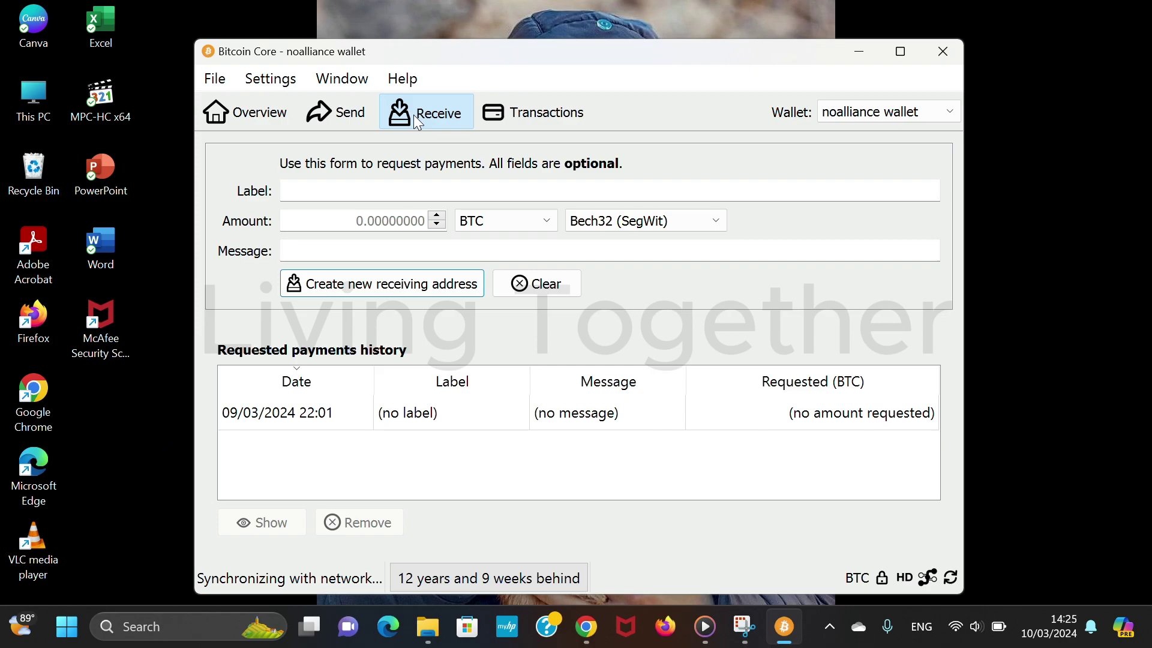
{"action": "left_click", "coordinate": [373, 283]}
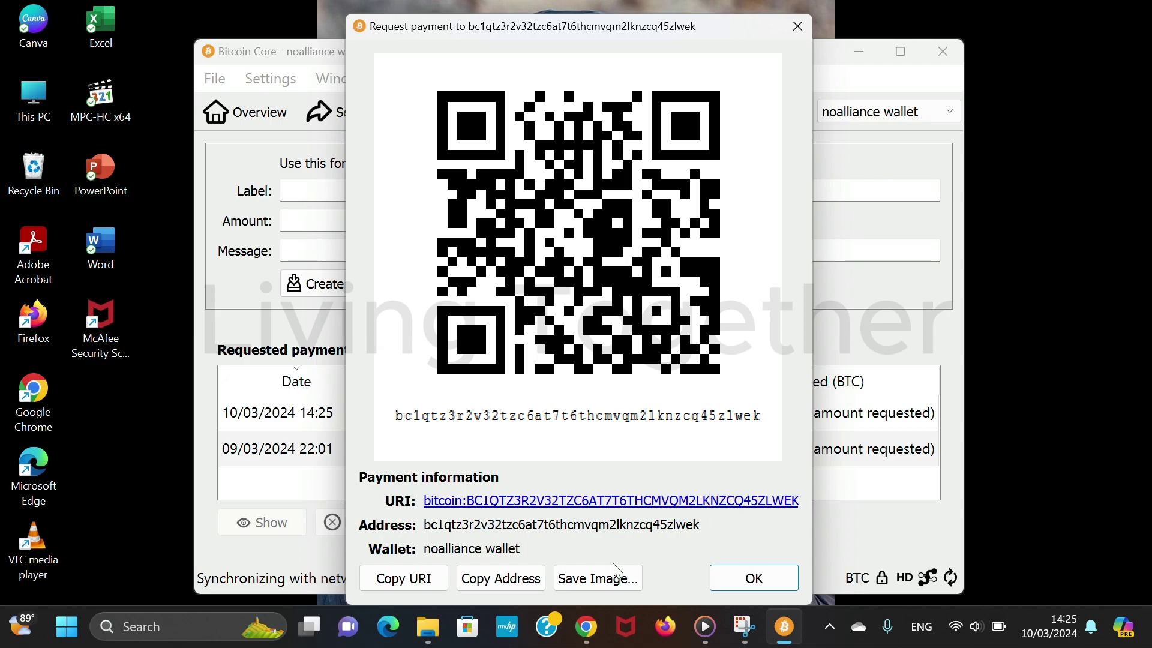
{"action": "left_click", "coordinate": [754, 578]}
View the QR codes and addresses of the payment requests dated 09/03/2024 22:01 and 10/03/2024 14:25.
{"action": "left_click", "coordinate": [502, 450]}
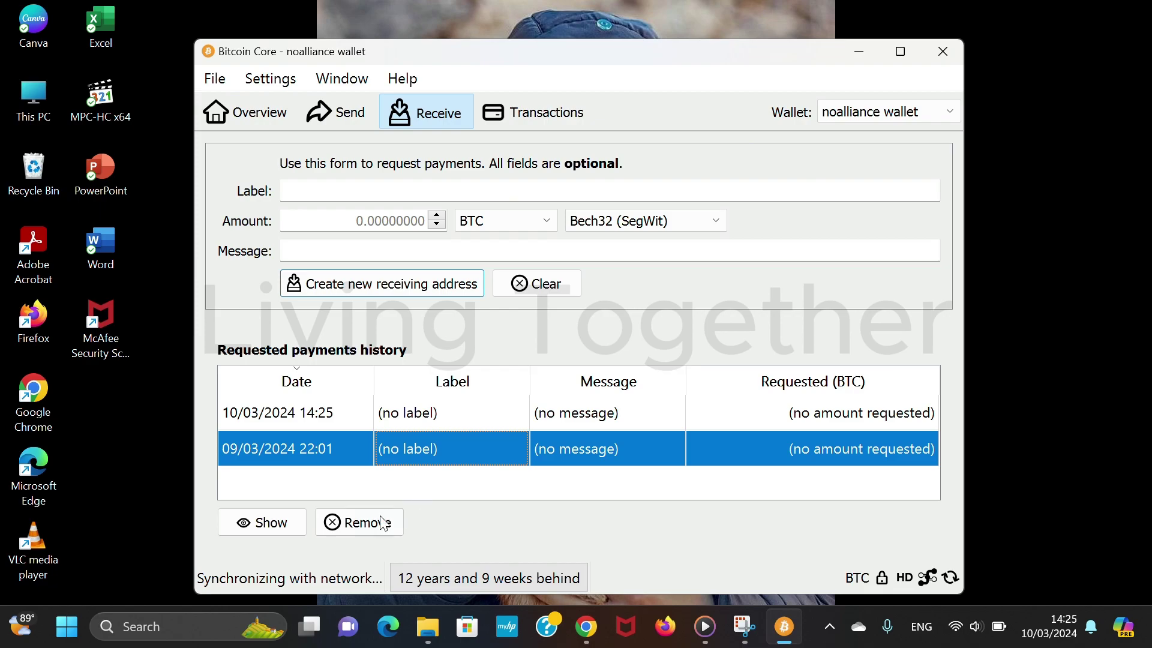
{"action": "left_click", "coordinate": [266, 526]}
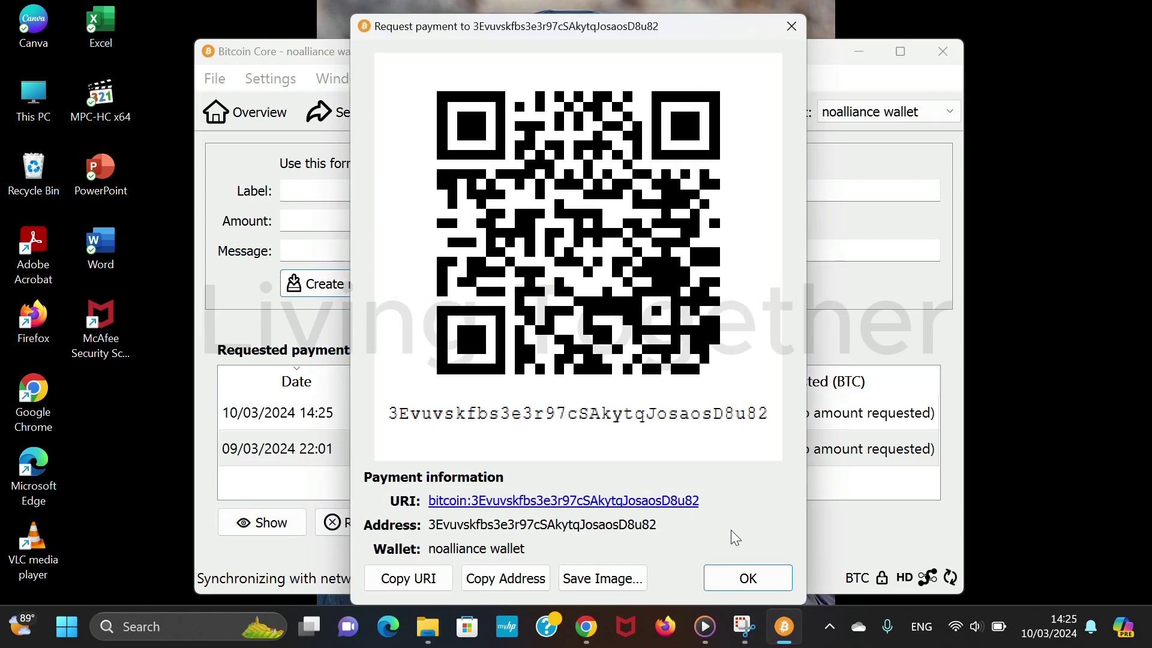
{"action": "left_click", "coordinate": [743, 578]}
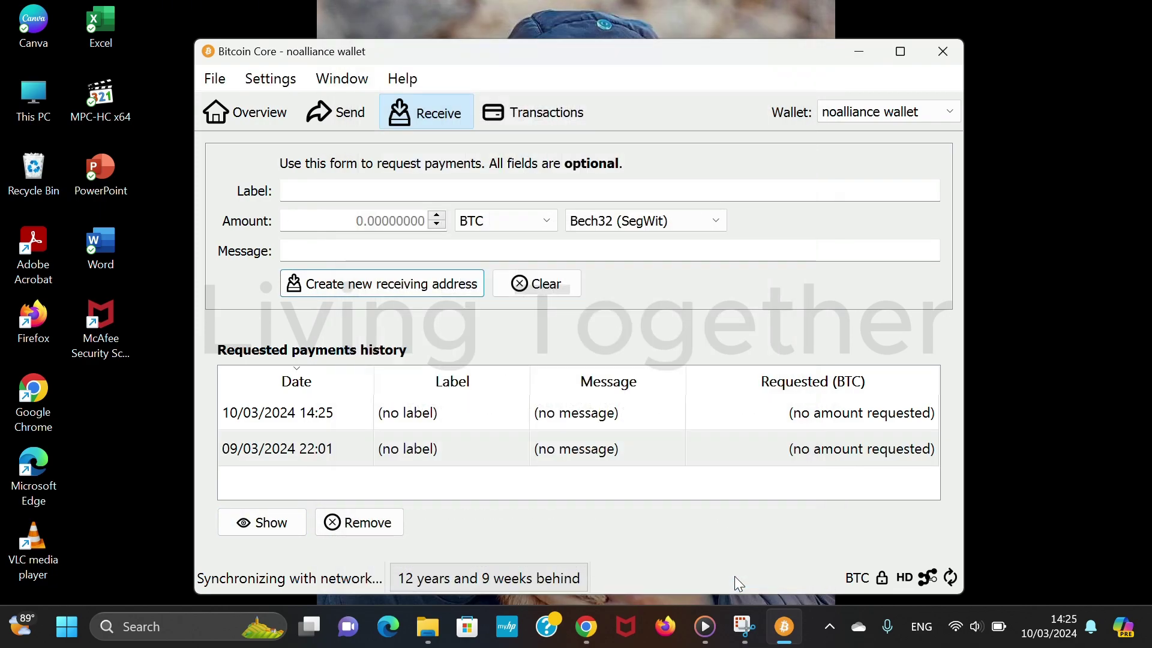
{"action": "left_click", "coordinate": [620, 422]}
{"action": "left_click", "coordinate": [266, 528]}
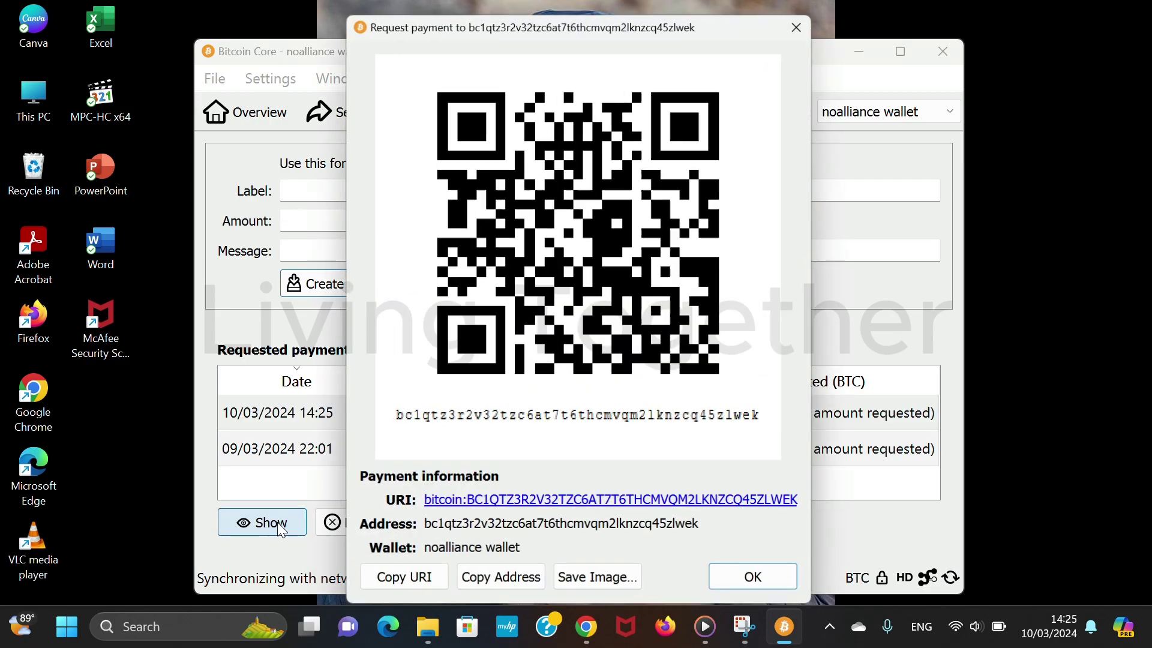
{"action": "left_click", "coordinate": [747, 579]}
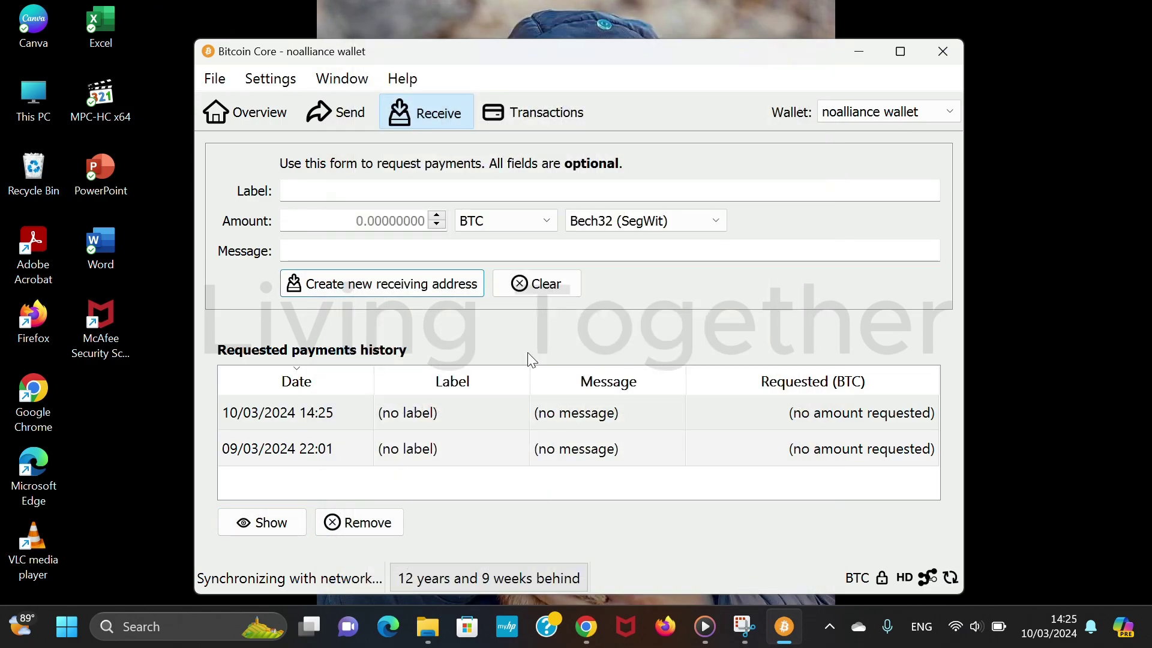
Start a new wallet named "NoallianceB Real Wallet" with wallet encryption enabled.
{"action": "left_click", "coordinate": [217, 81]}
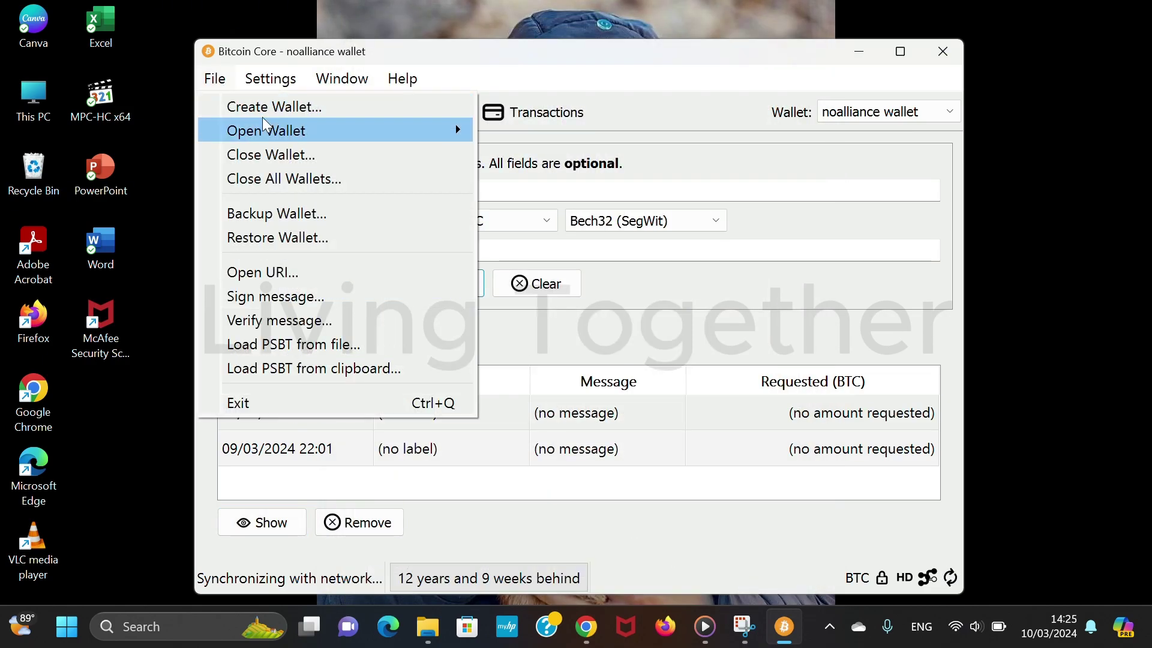
{"action": "left_click", "coordinate": [300, 113]}
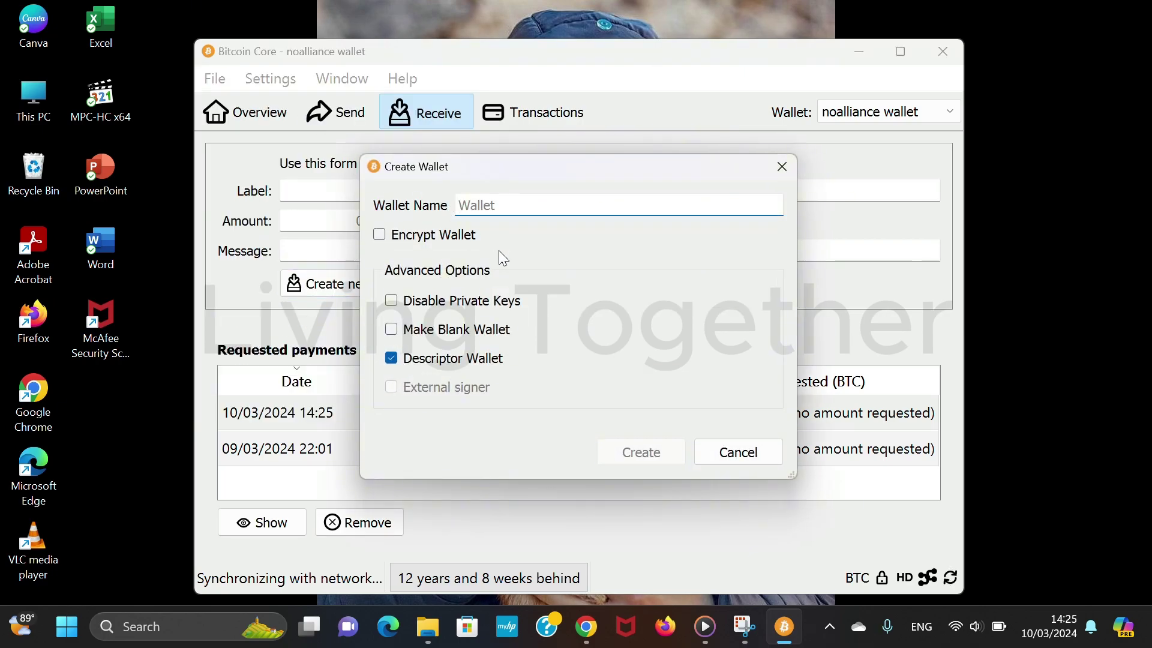
{"action": "type", "text": "Noa"}
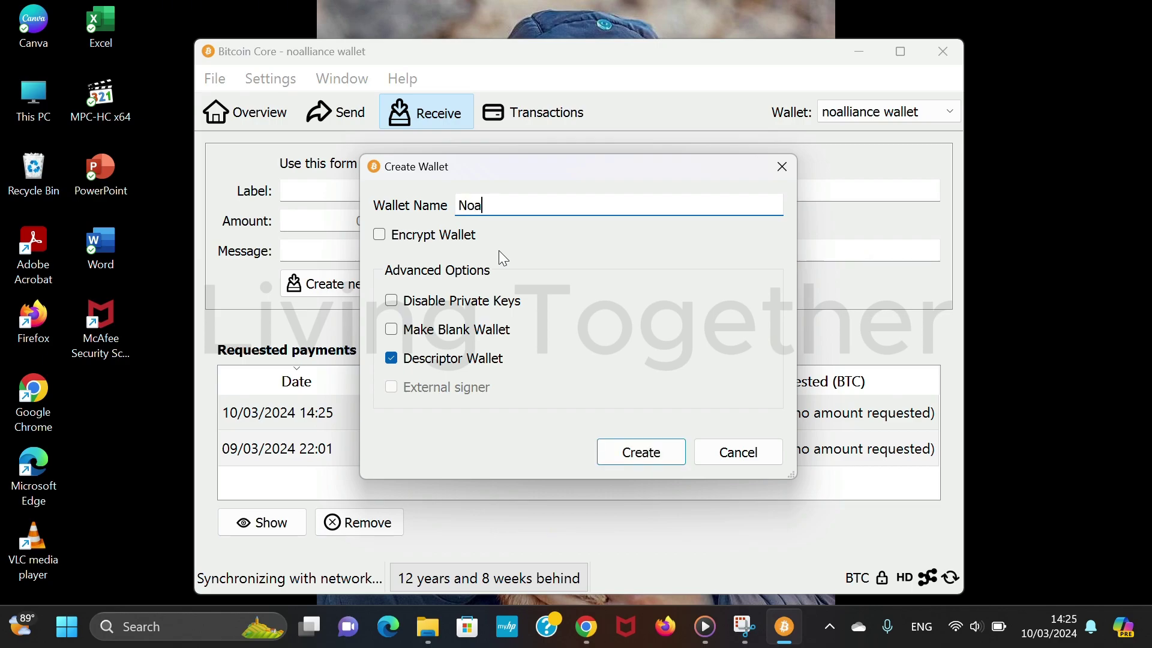
{"action": "type", "text": "llianceB Real wa"}
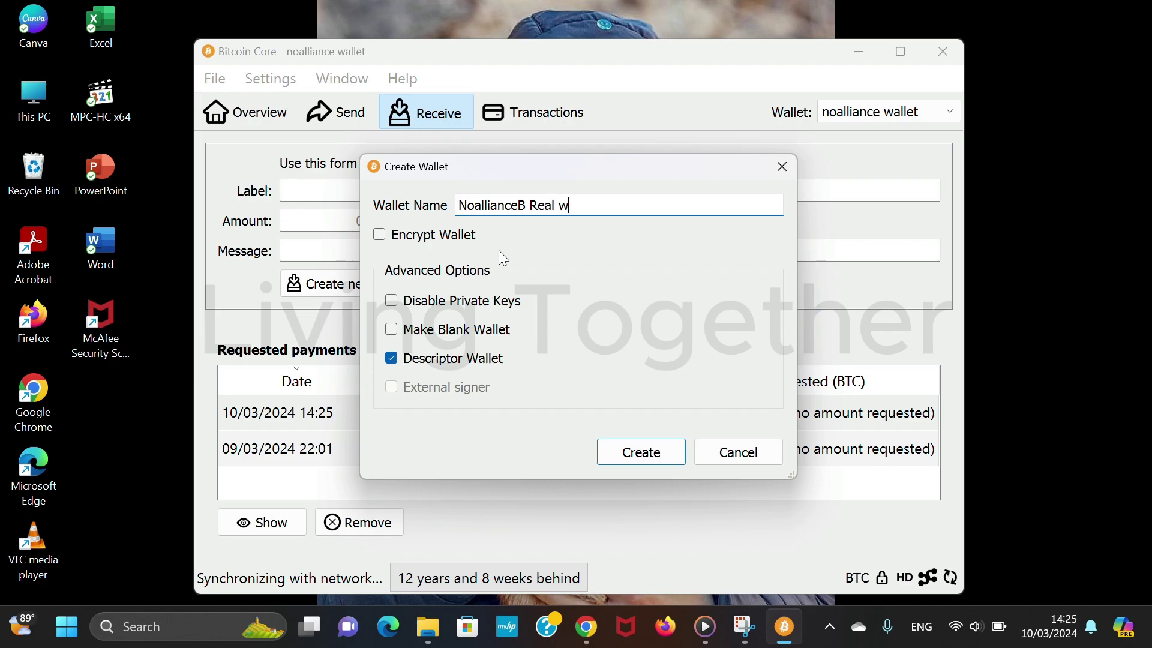
{"action": "key", "text": "BackSpace"}
{"action": "key", "text": "BackSpace"}
{"action": "type", "text": "Wallet"}
{"action": "left_click", "coordinate": [380, 235]}
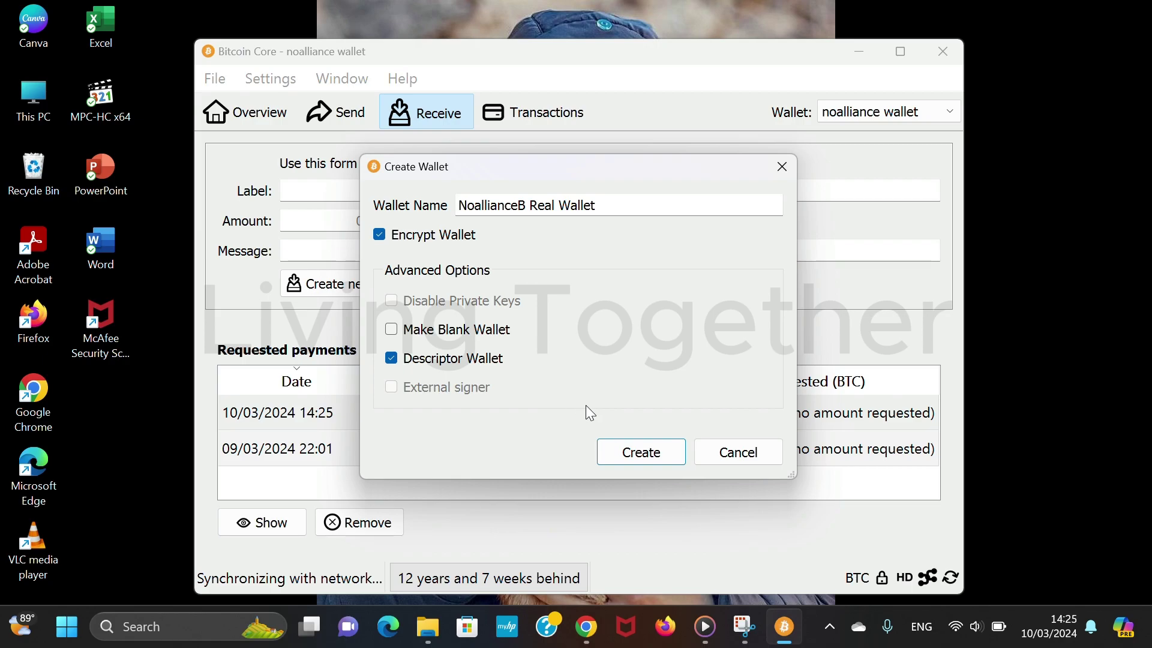
Proceed to the new wallet's encryption and enter and repeat the new passphrase.
{"action": "left_click", "coordinate": [633, 461]}
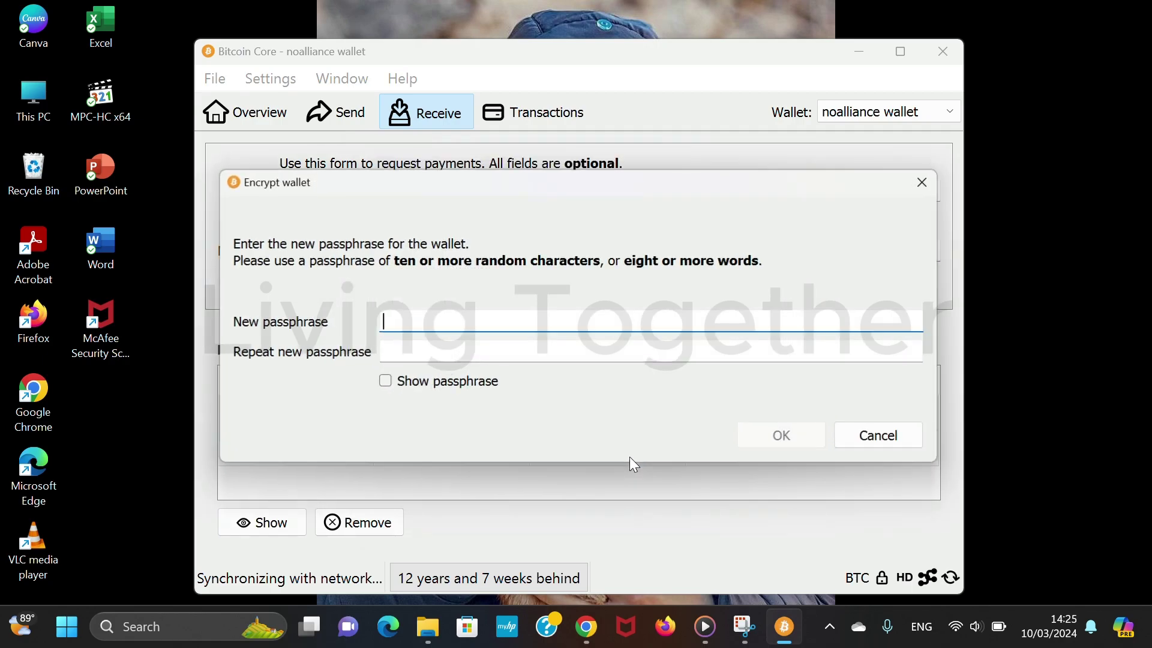
{"action": "type", "text": "•••"}
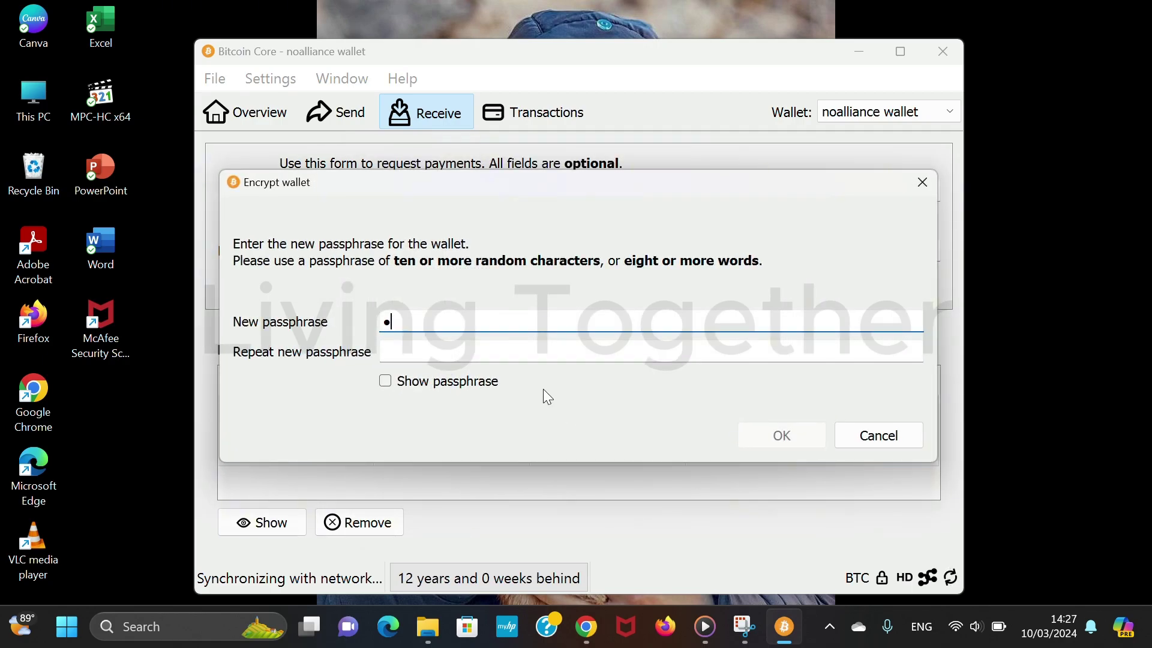
{"action": "type", "text": "•••••"}
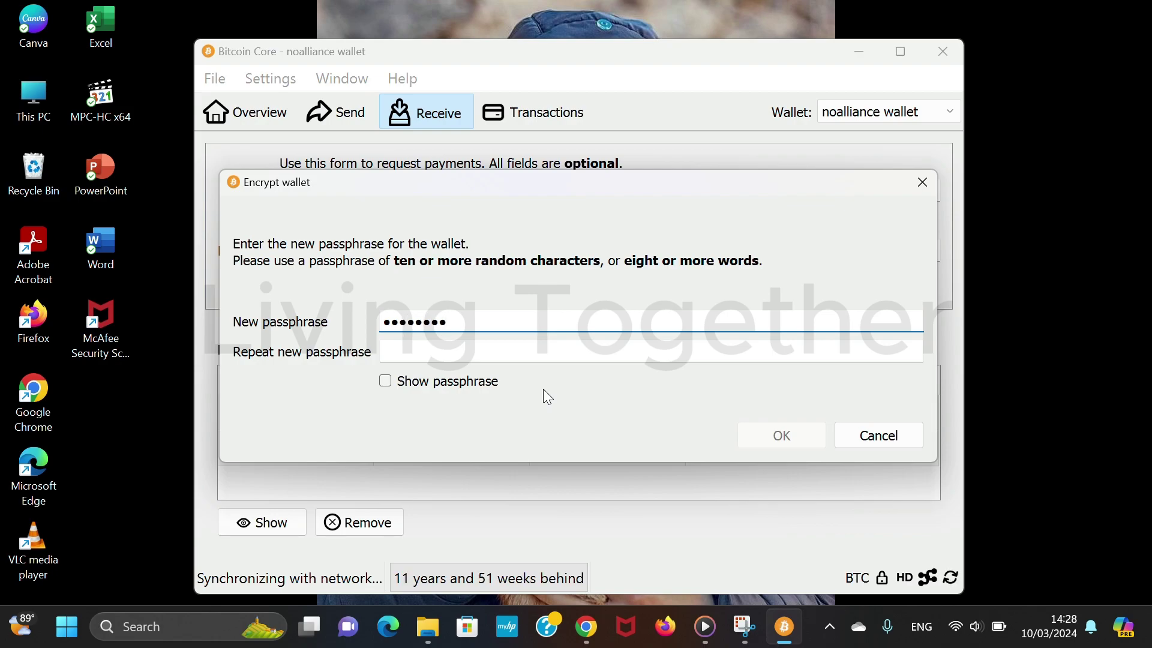
{"action": "type", "text": "•••••••••"}
{"action": "left_click", "coordinate": [466, 354]}
{"action": "double_click", "coordinate": [442, 321]}
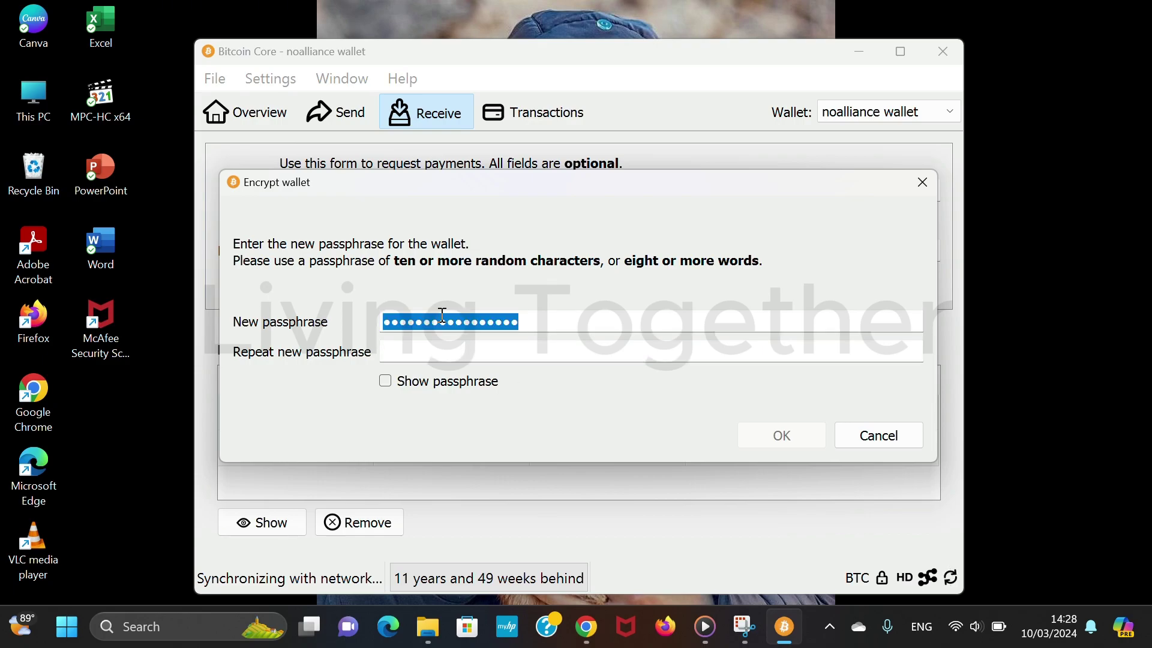
{"action": "left_click", "coordinate": [436, 355]}
{"action": "type", "text": "••"}
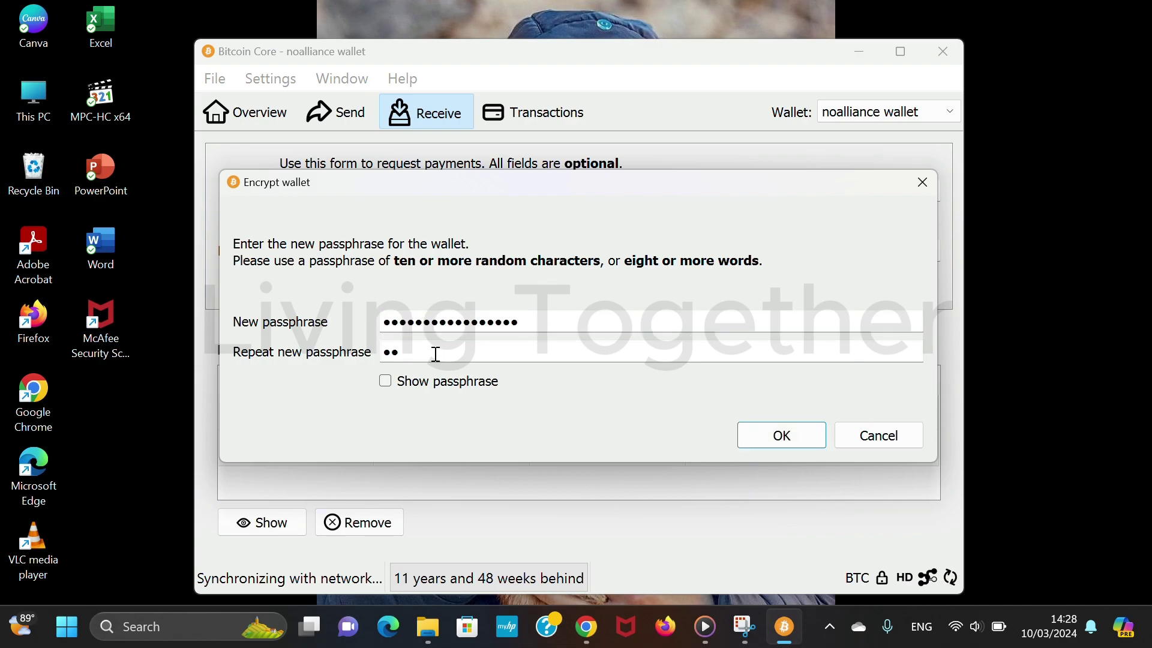
{"action": "type", "text": "•••••••••"}
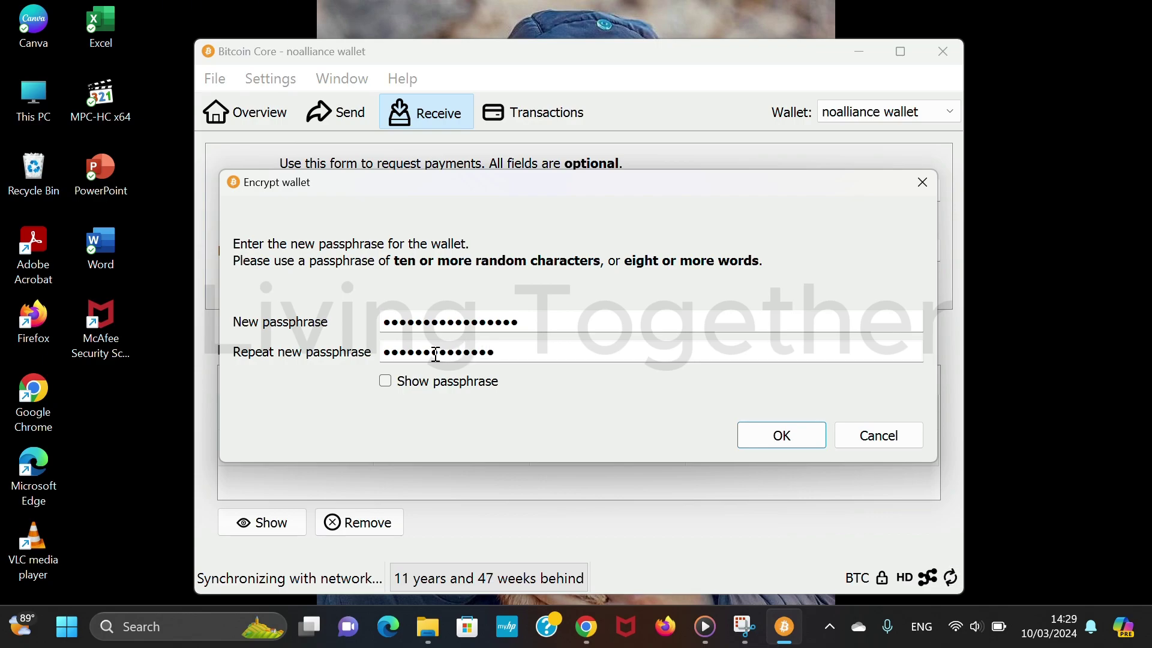
Confirm the encryption to finish creating NoallianceB Real Wallet, and check the list of loaded wallets.
{"action": "left_click", "coordinate": [758, 438]}
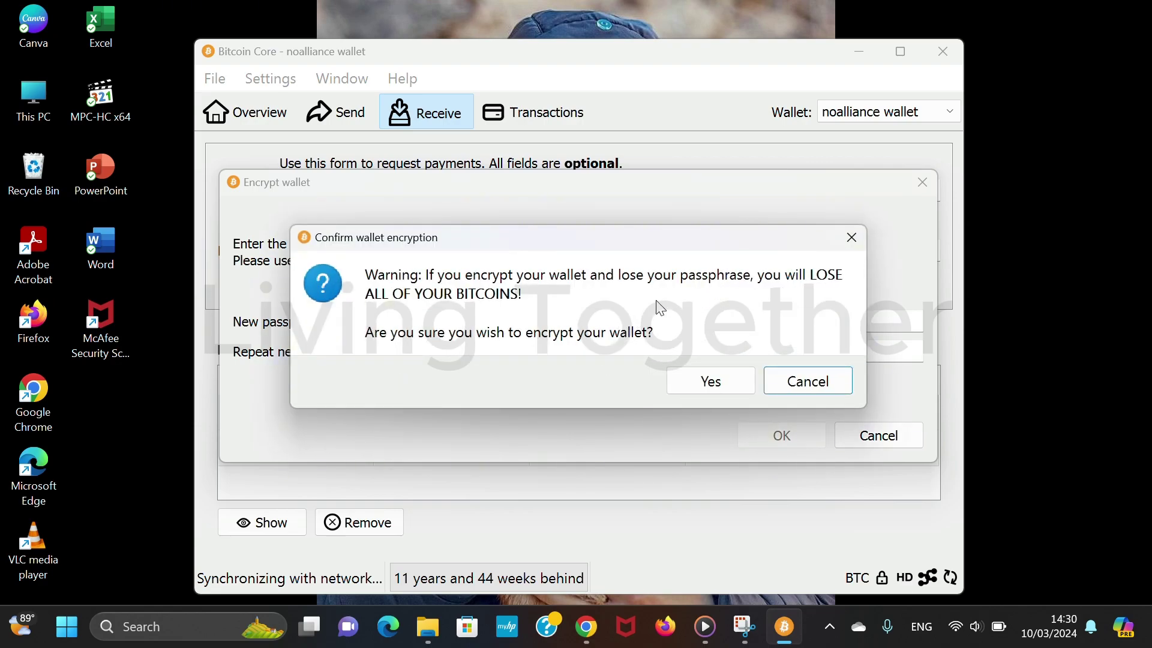
{"action": "left_click", "coordinate": [704, 393]}
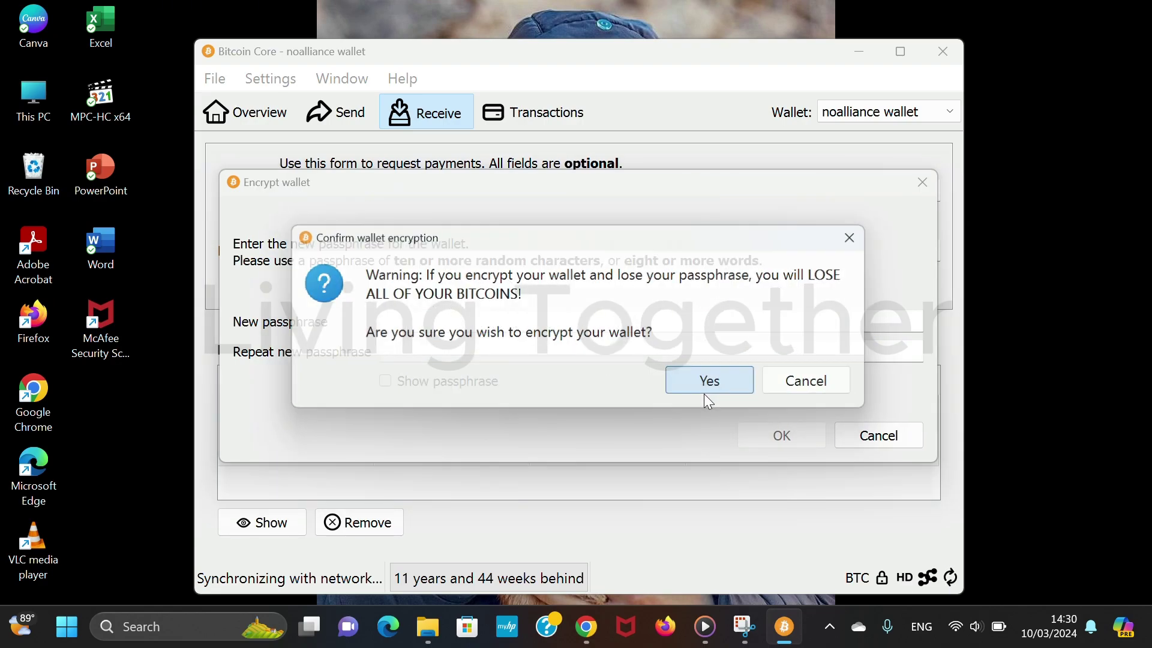
{"action": "left_click", "coordinate": [834, 368]}
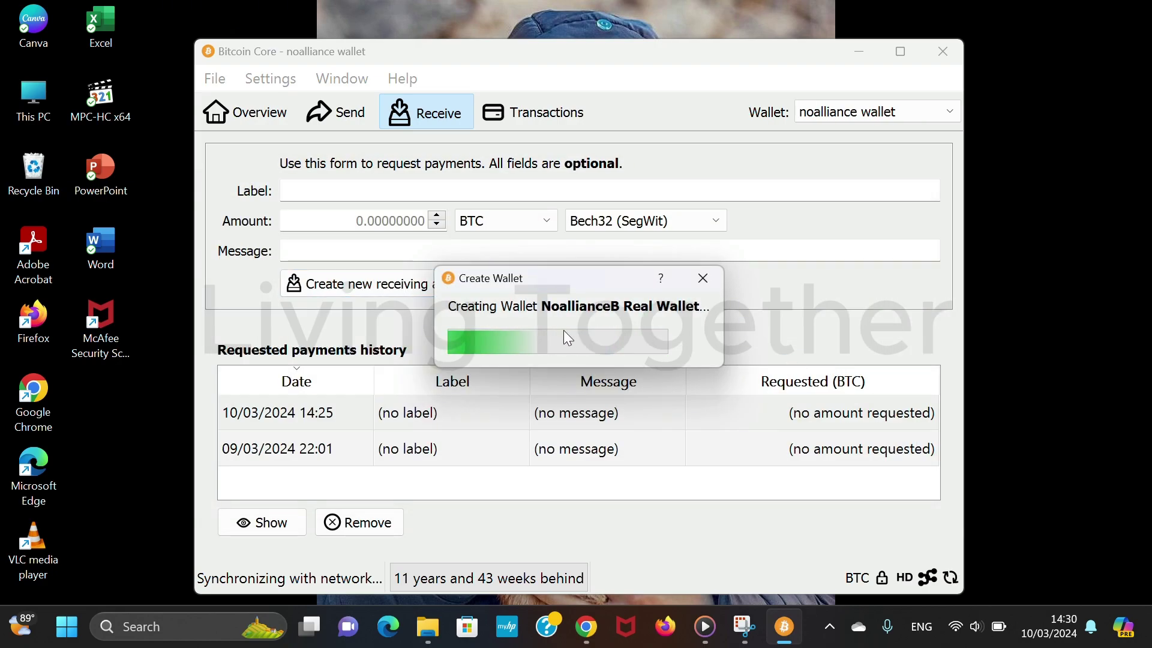
{"action": "left_click", "coordinate": [838, 115]}
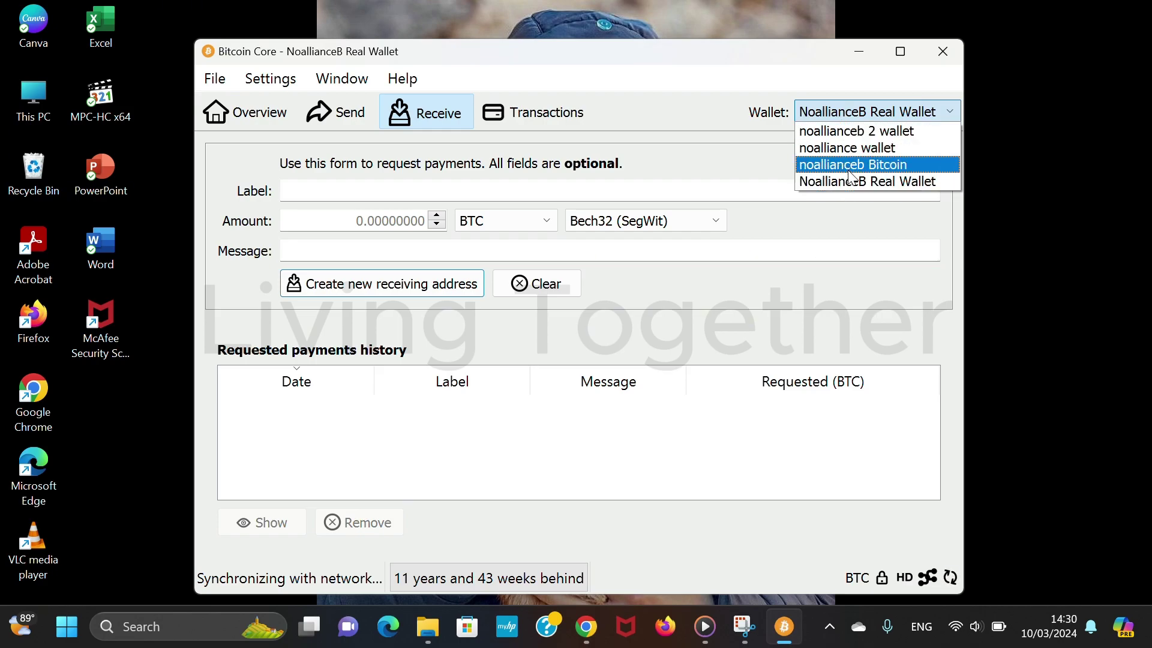
{"action": "left_click", "coordinate": [834, 109]}
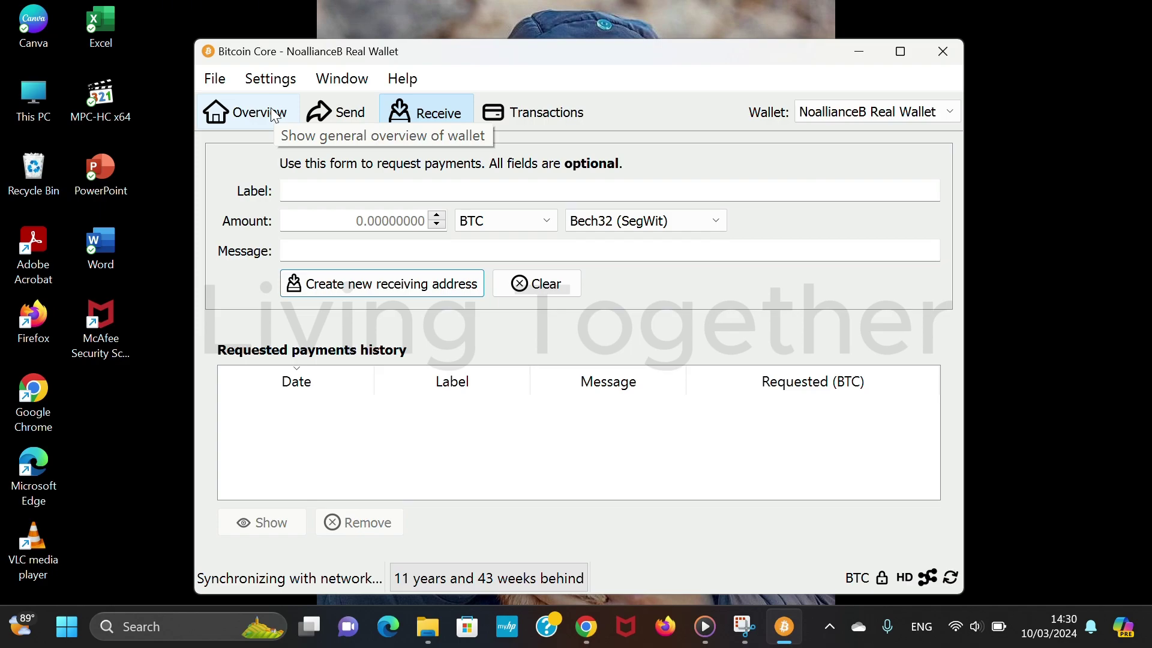
Try out the Pay To field of the Send form with "nshjd" and clear it again.
{"action": "left_click", "coordinate": [348, 120]}
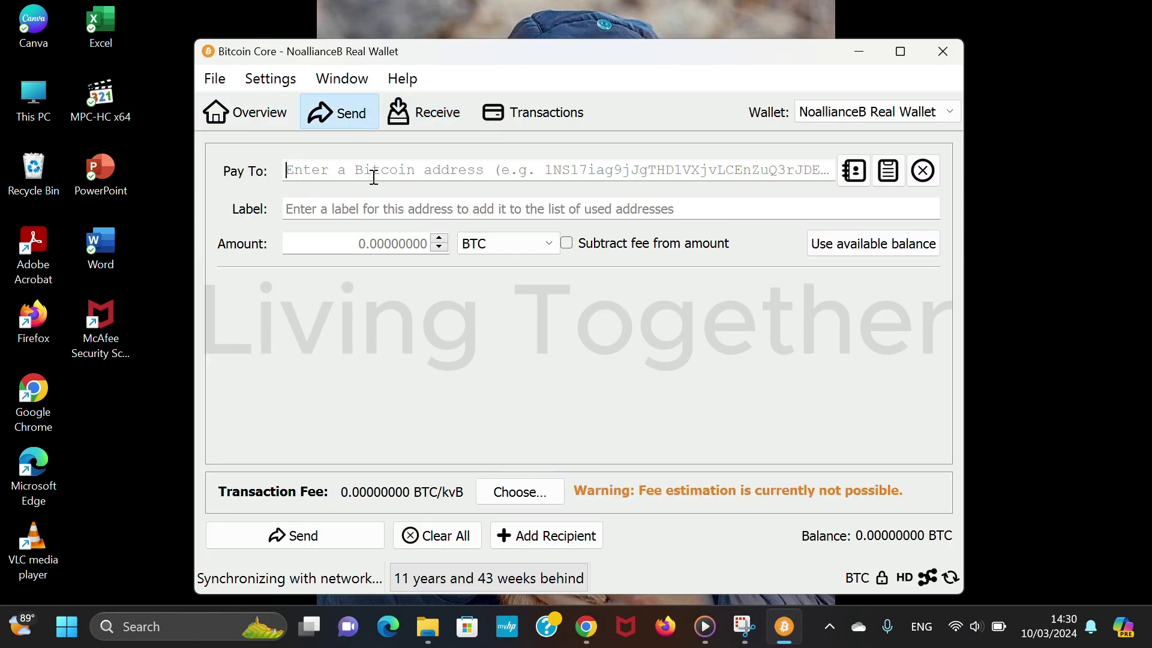
{"action": "type", "text": "nshjd"}
{"action": "key", "text": "BackSpace"}
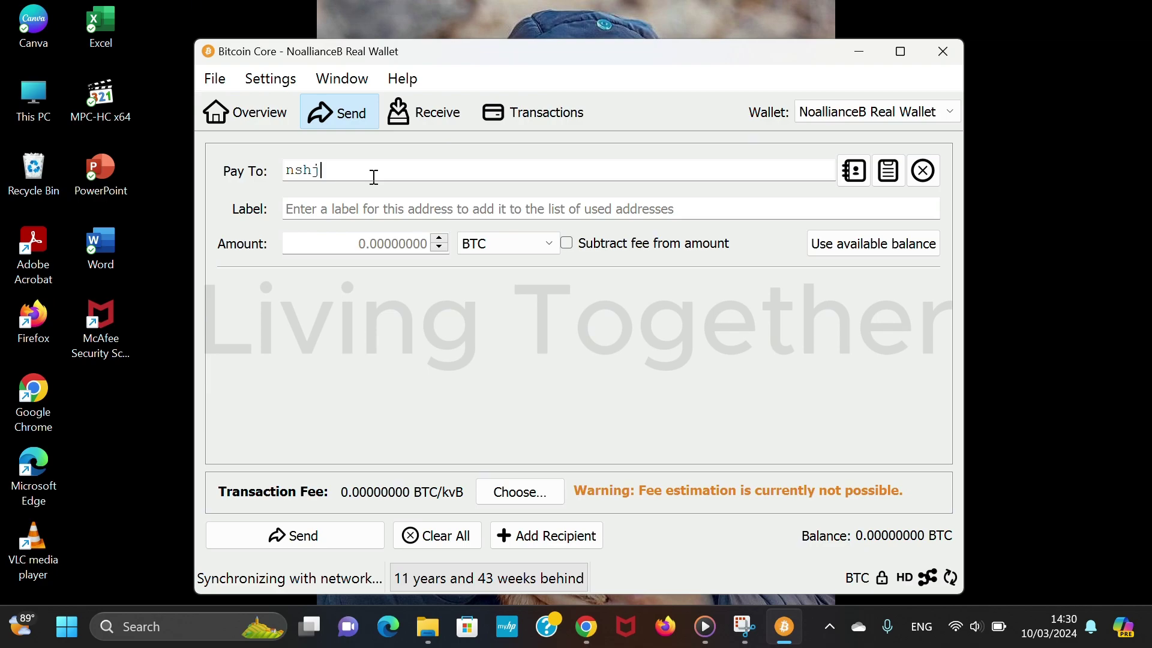
{"action": "key", "text": "BackSpace"}
{"action": "key", "text": "BackSpace"}
{"action": "key", "text": "BackSpace"}
{"action": "key", "text": "BackSpace"}
Look at the label and amount fields of the Send form and its currency unit choices.
{"action": "left_click", "coordinate": [371, 203]}
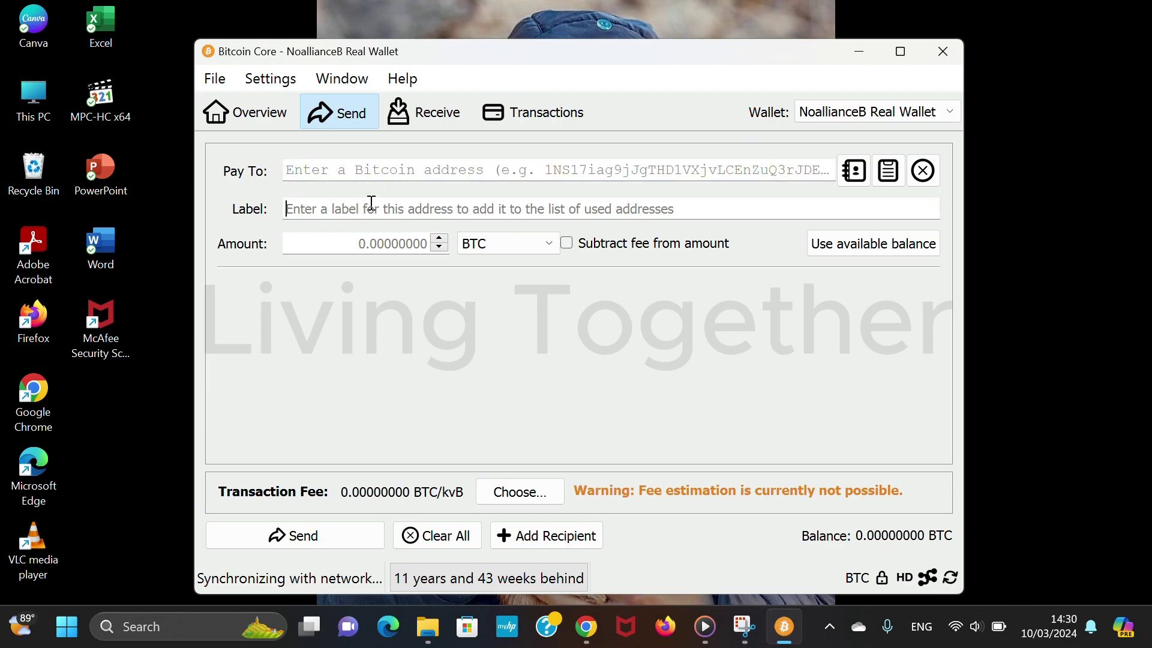
{"action": "left_click", "coordinate": [356, 235]}
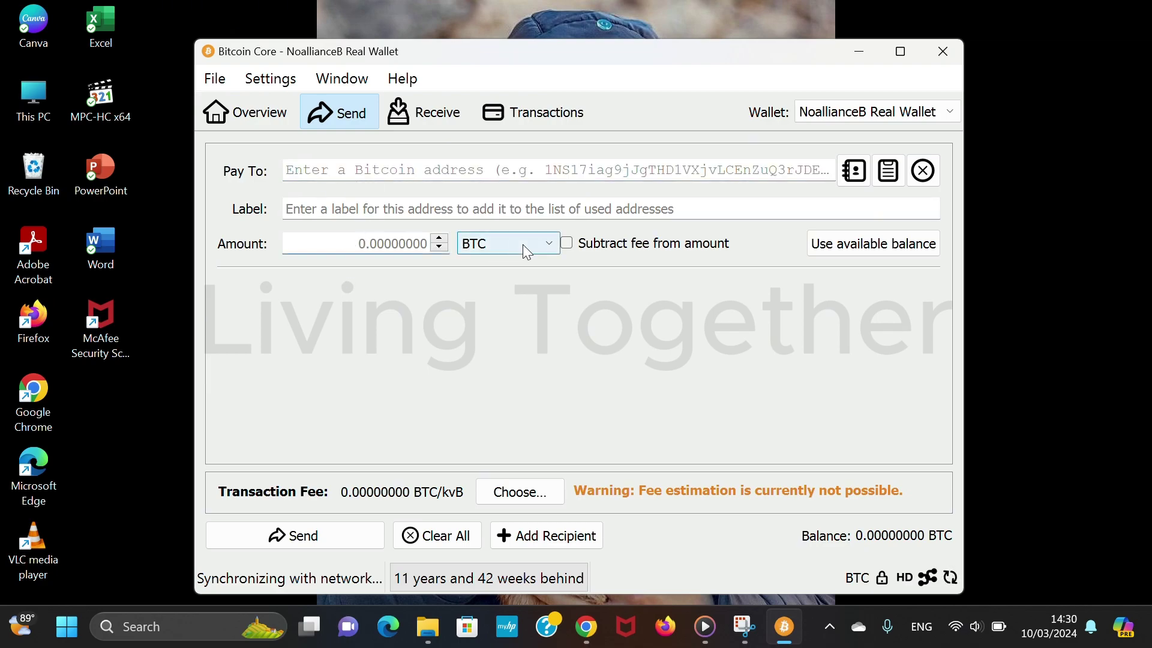
{"action": "left_click", "coordinate": [545, 242]}
{"action": "left_click", "coordinate": [545, 241]}
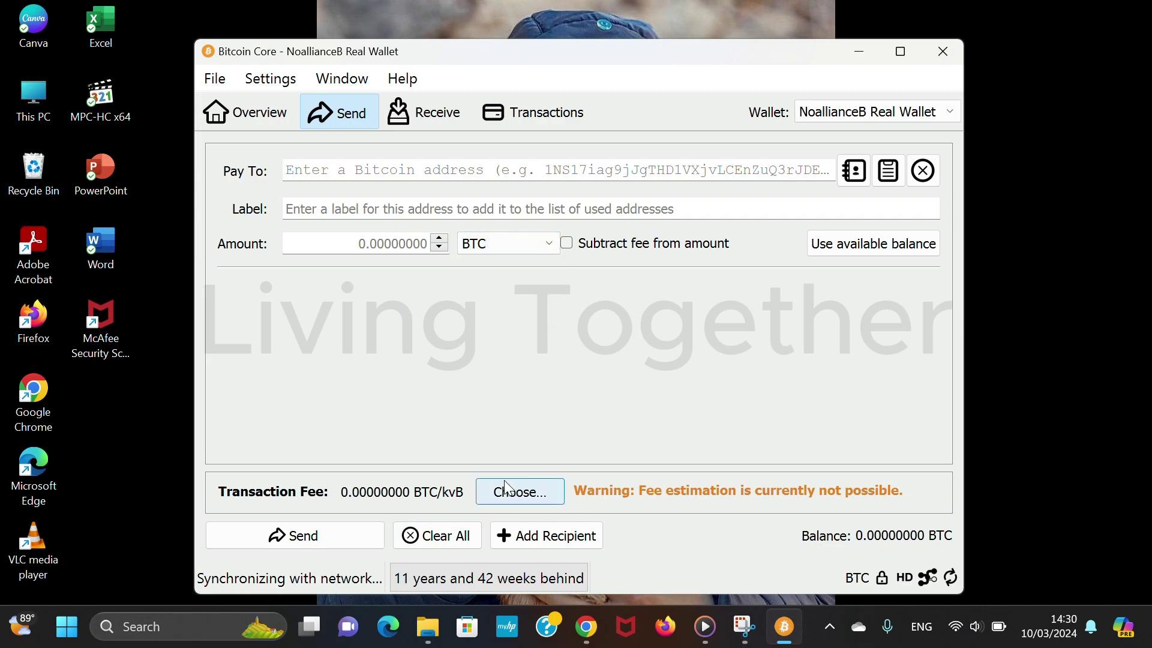
View the confirmation time targets in the transaction fee settings and add another recipient to the payment.
{"action": "left_click", "coordinate": [515, 497]}
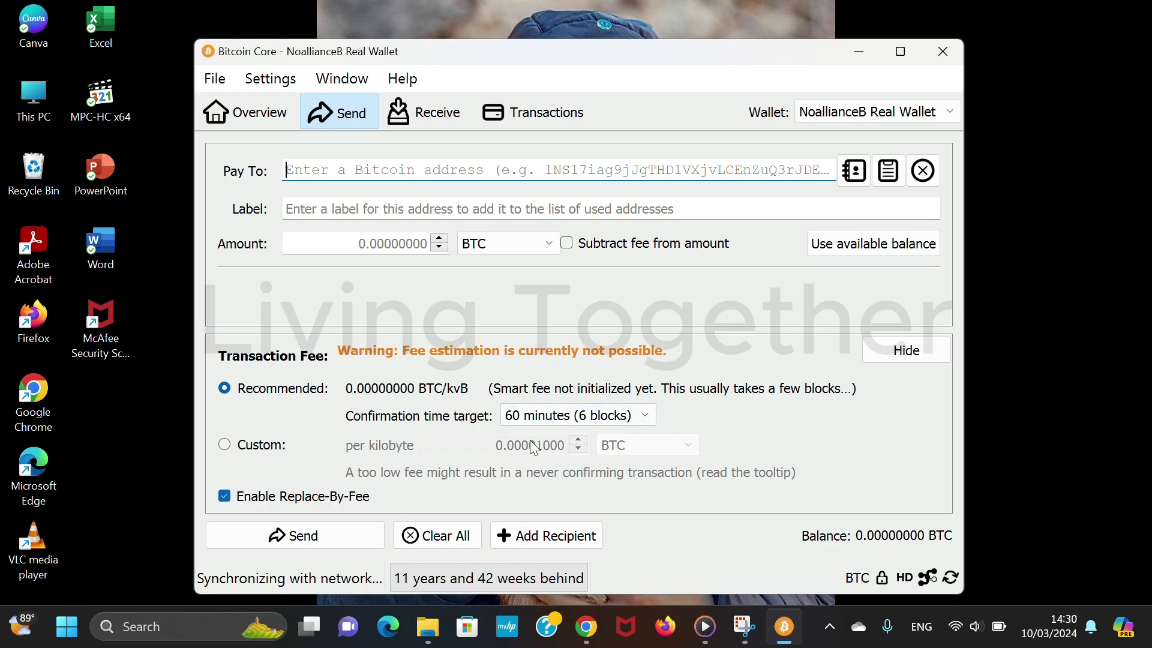
{"action": "left_click", "coordinate": [607, 419]}
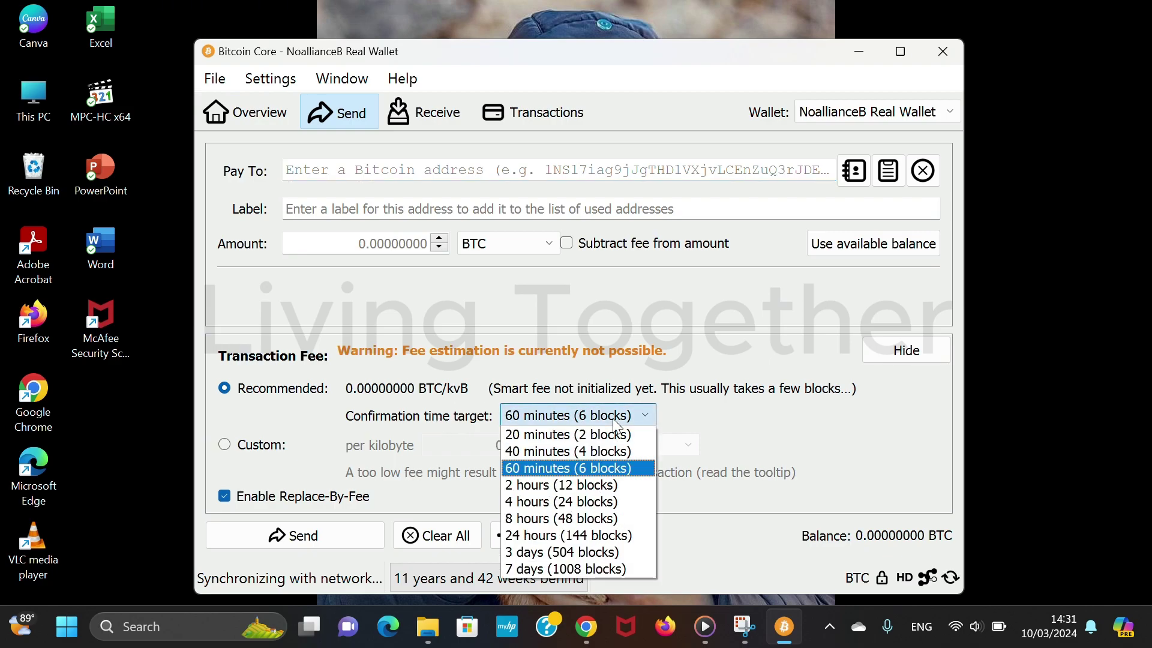
{"action": "left_click", "coordinate": [613, 419]}
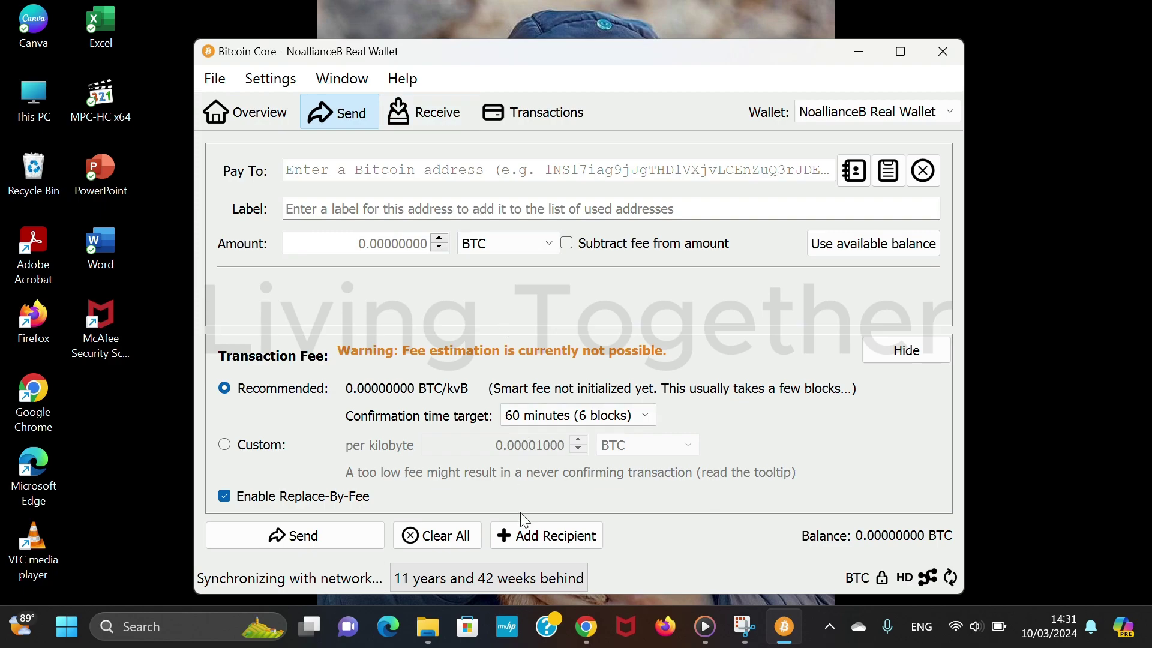
{"action": "left_click", "coordinate": [526, 536]}
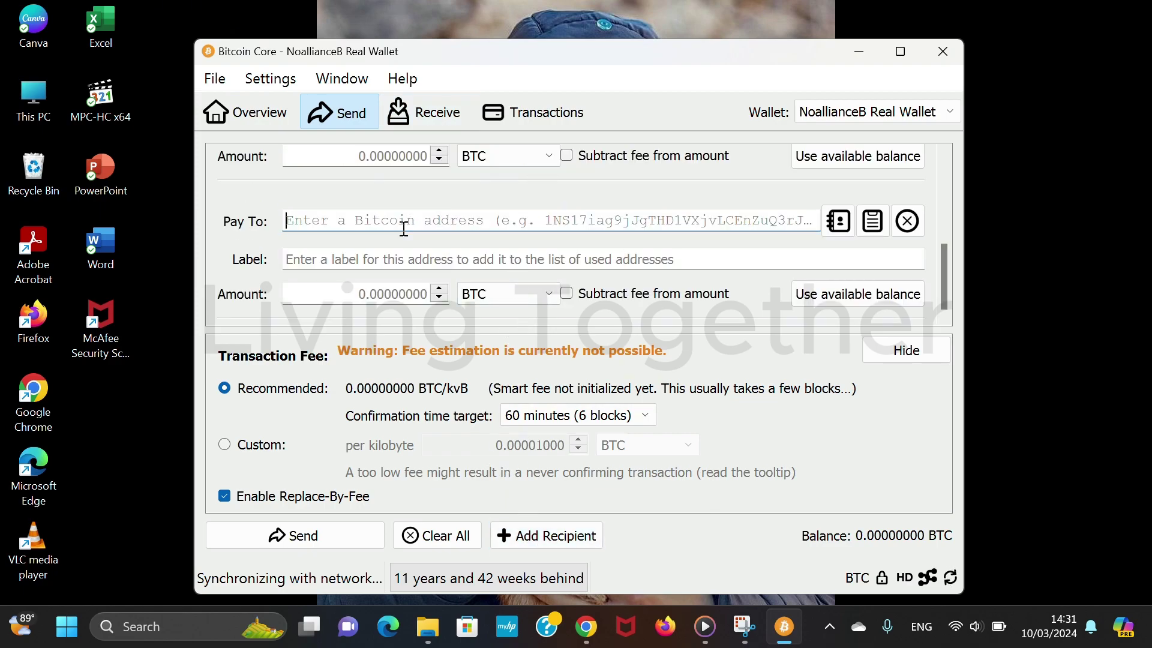
{"action": "scroll", "coordinate": [404, 229], "scroll_direction": "up", "scroll_amount": 1}
Look through the new wallet's Receive, Transactions and Overview pages.
{"action": "left_click", "coordinate": [428, 111]}
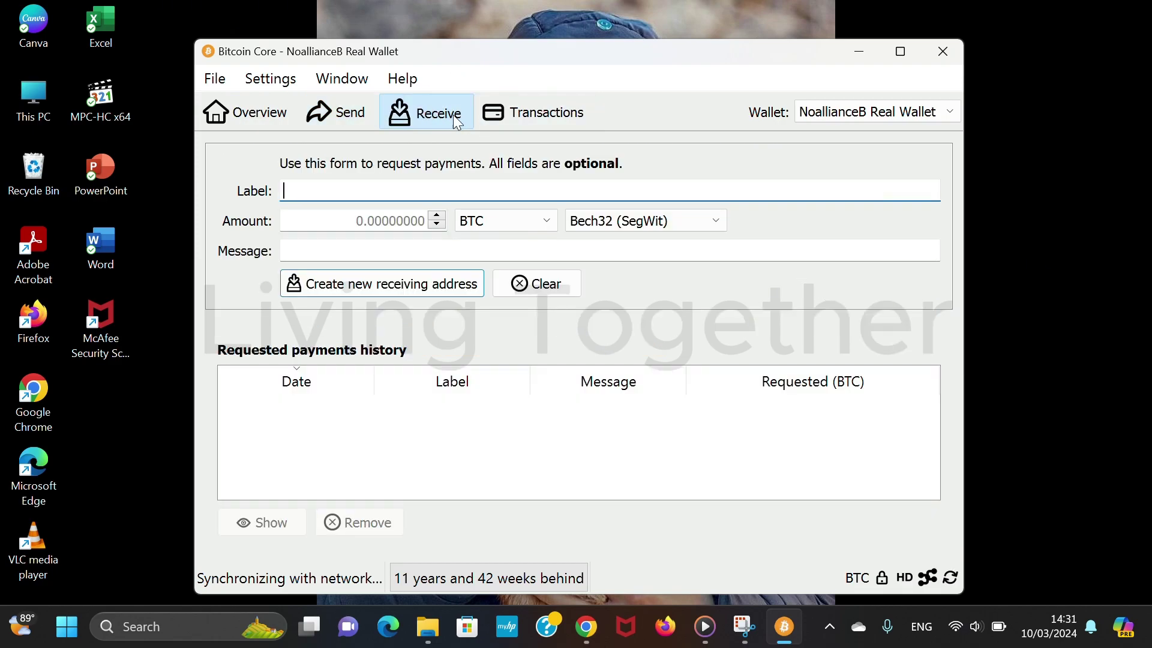
{"action": "left_click", "coordinate": [493, 124]}
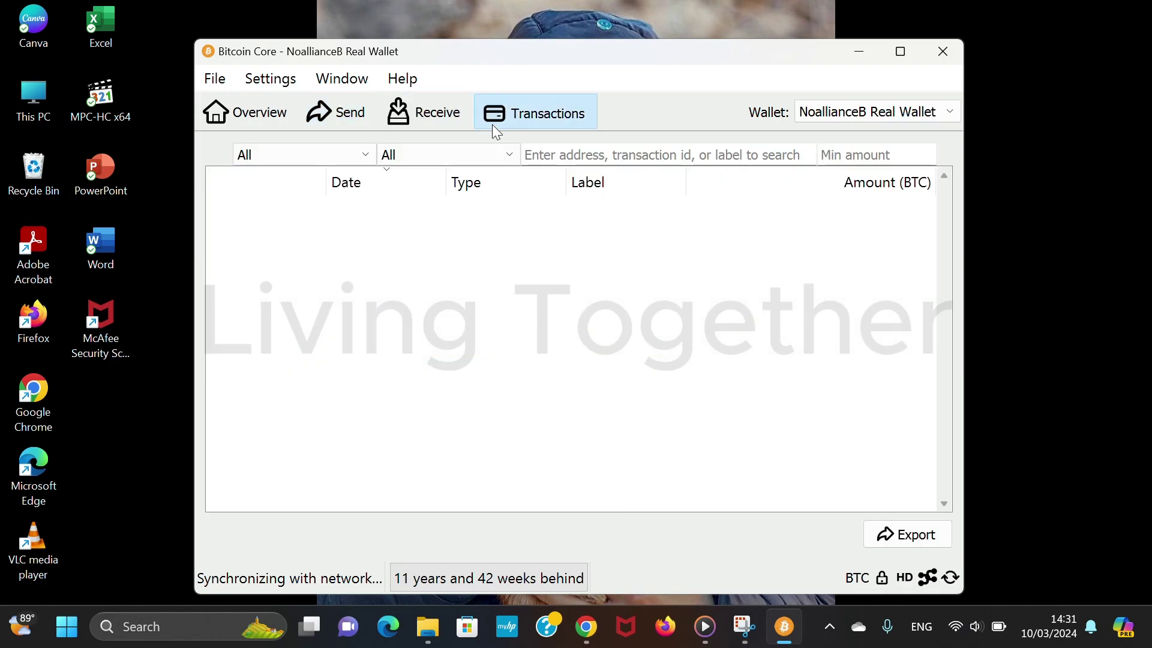
{"action": "left_click", "coordinate": [330, 116]}
{"action": "left_click", "coordinate": [273, 116]}
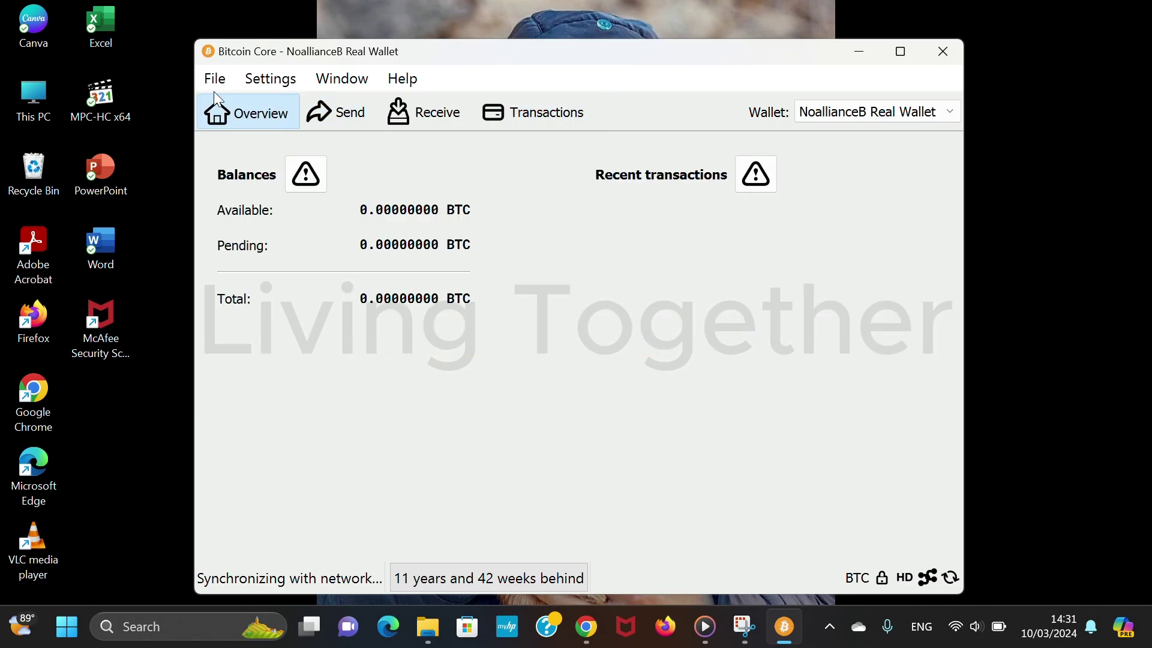
Look through the available settings, help and wallet file commands, including the wallets offered for opening.
{"action": "left_click", "coordinate": [279, 81]}
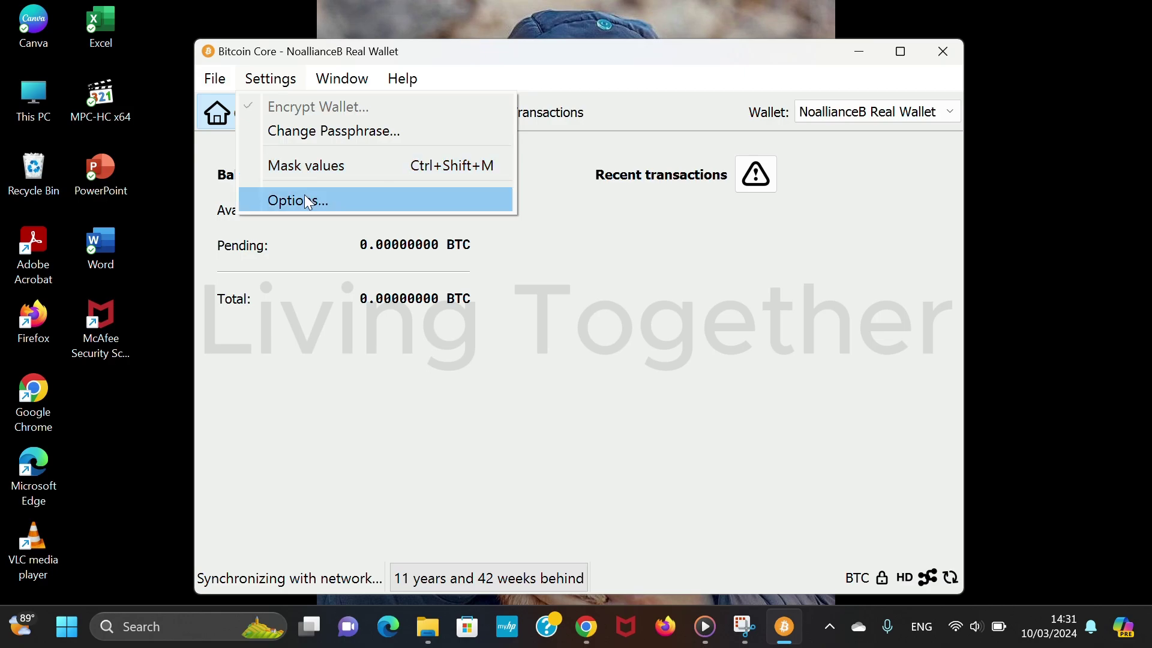
{"action": "mouse_move", "coordinate": [395, 77]}
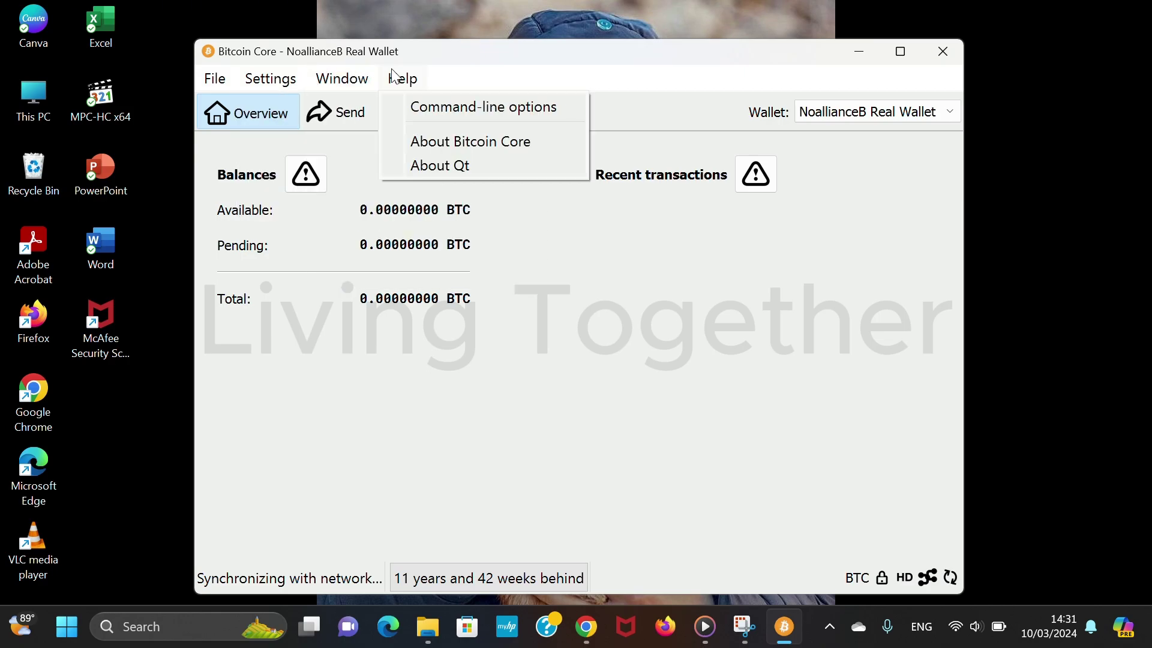
{"action": "mouse_move", "coordinate": [226, 83]}
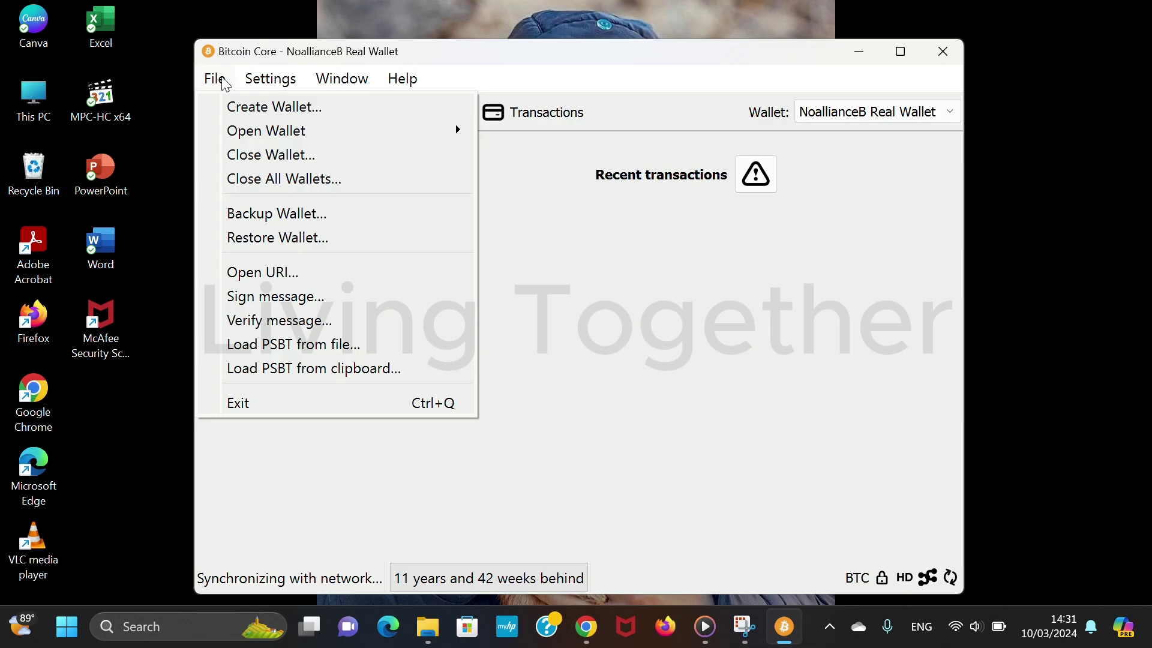
{"action": "mouse_move", "coordinate": [273, 139]}
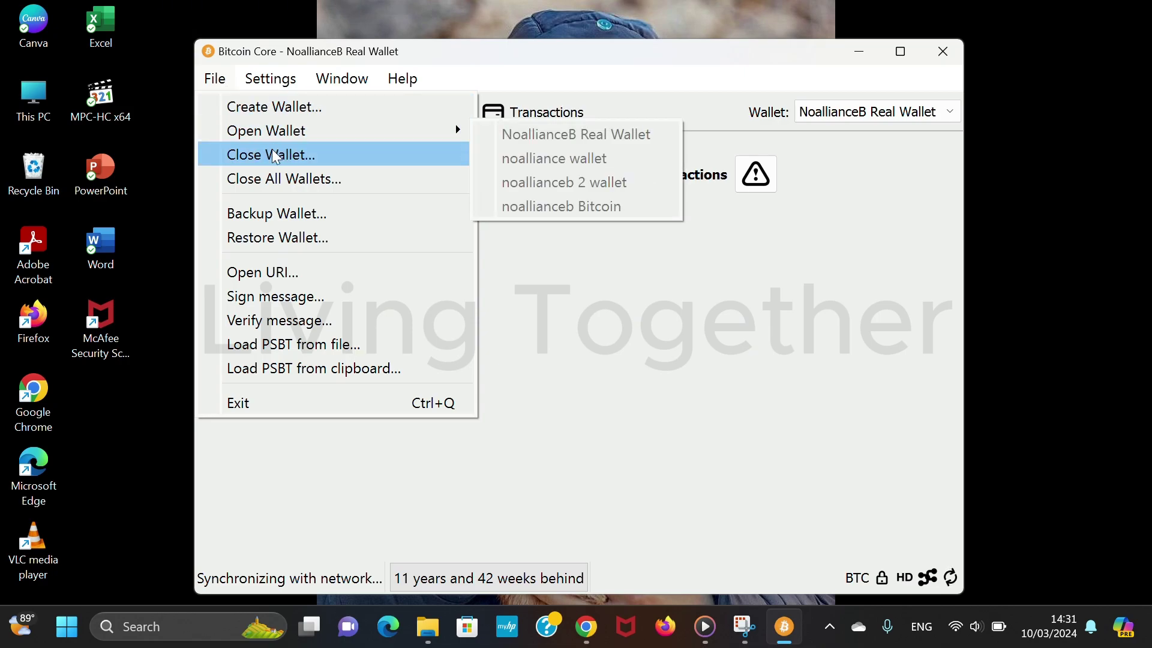
{"action": "left_click", "coordinate": [577, 239]}
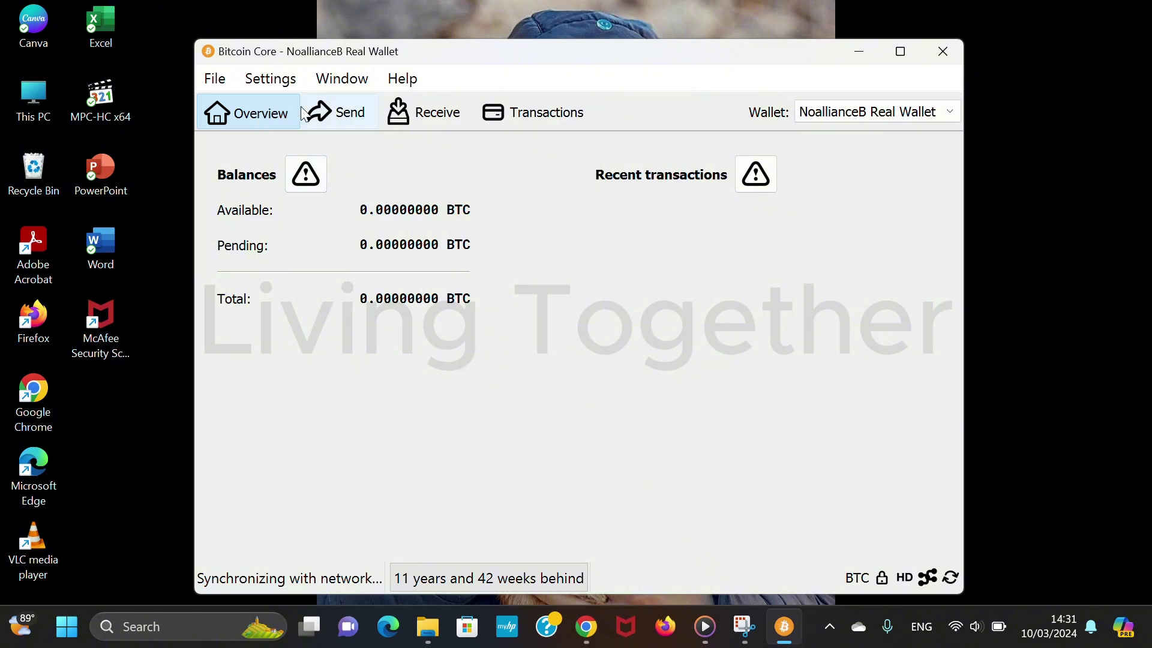
View the network synchronization details behind the Balances warning and hide them.
{"action": "left_click", "coordinate": [319, 175]}
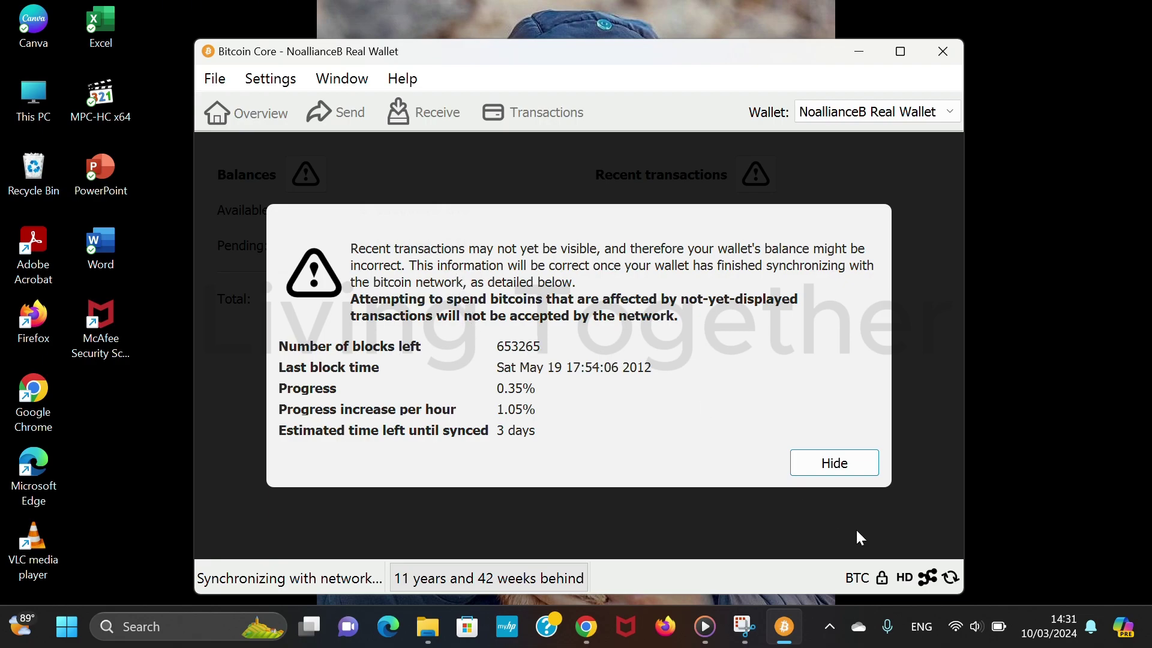
{"action": "left_click", "coordinate": [829, 467]}
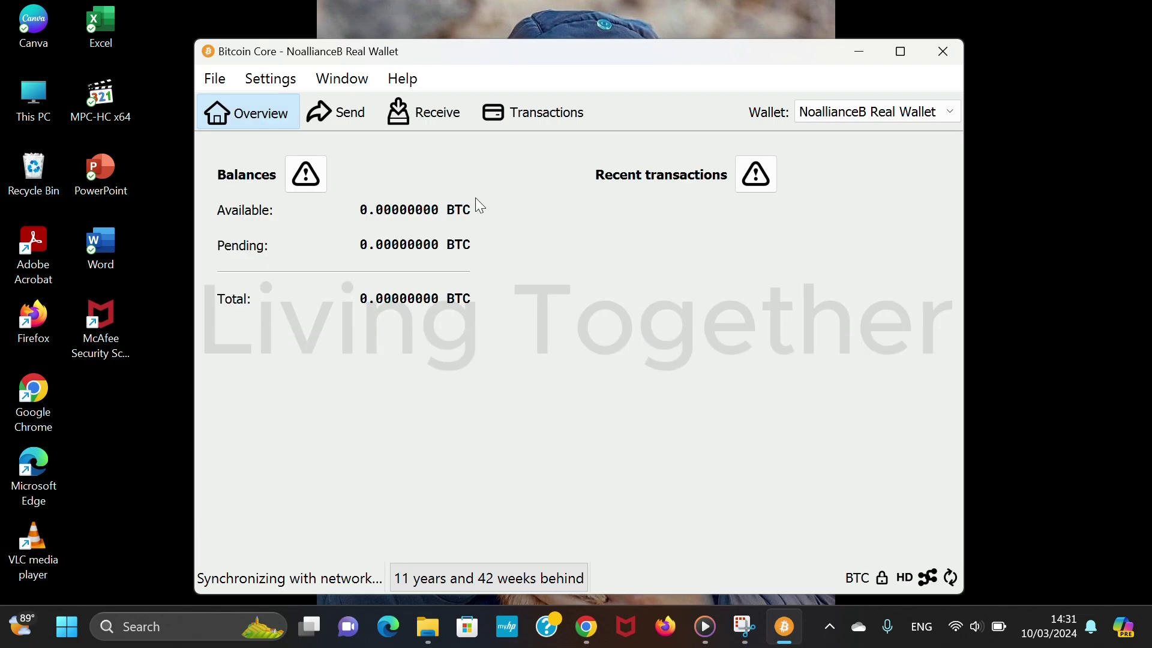
Look through the Network, Window, Display, Wallet and Main option pages and close the options.
{"action": "left_click", "coordinate": [337, 83]}
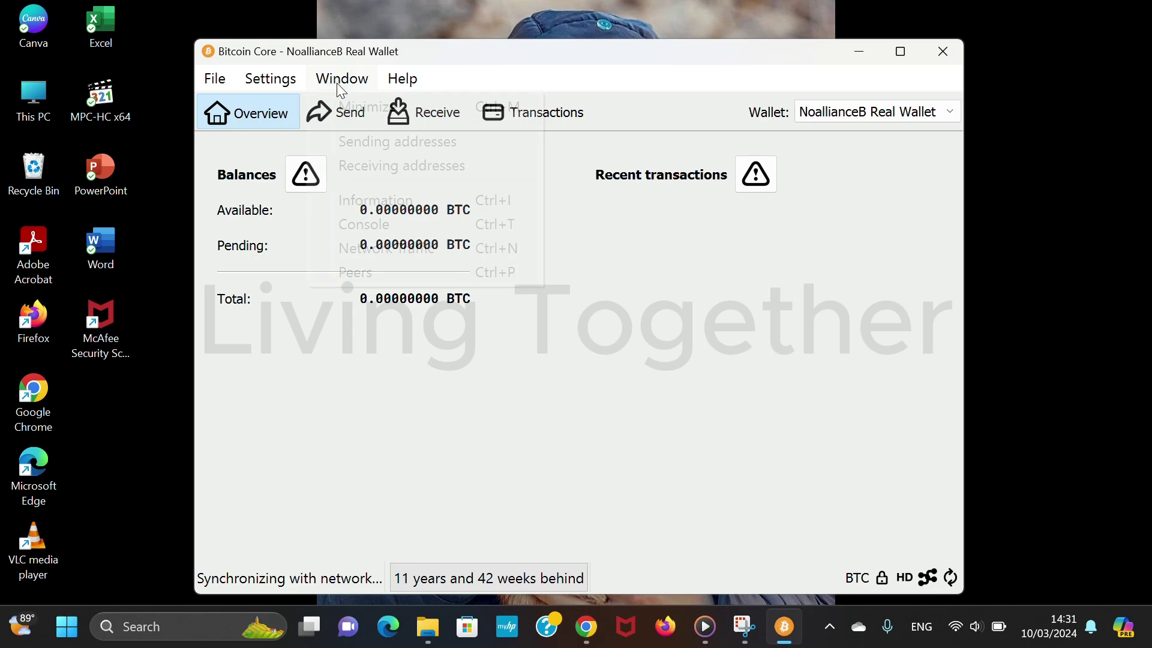
{"action": "left_click", "coordinate": [395, 85]}
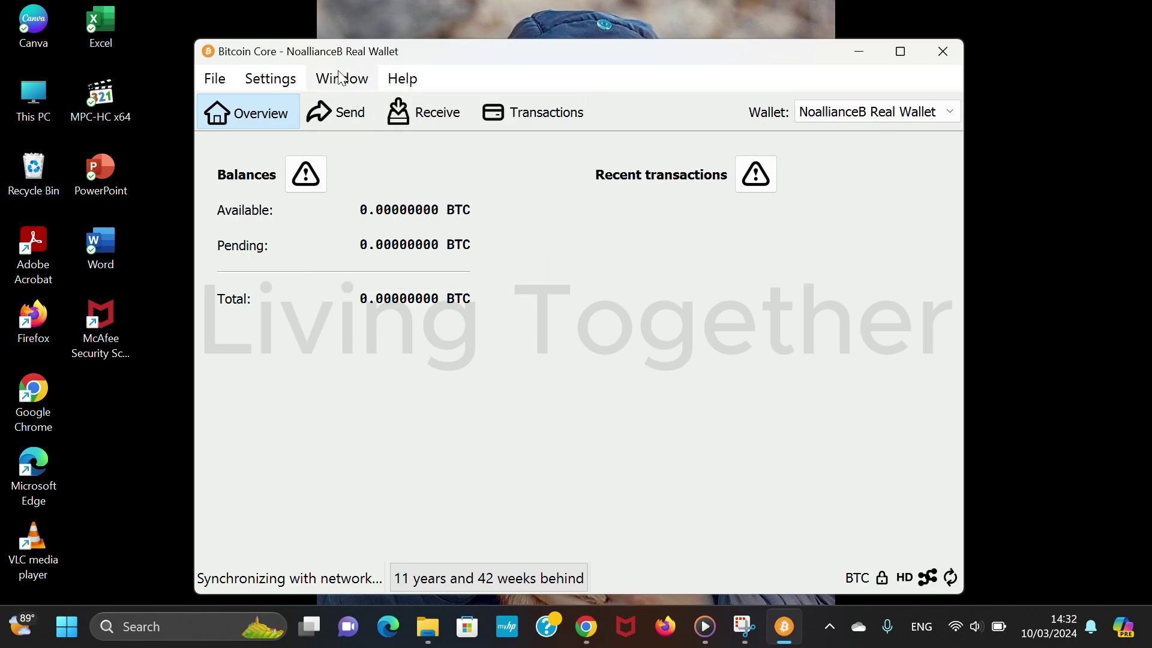
{"action": "left_click", "coordinate": [270, 79]}
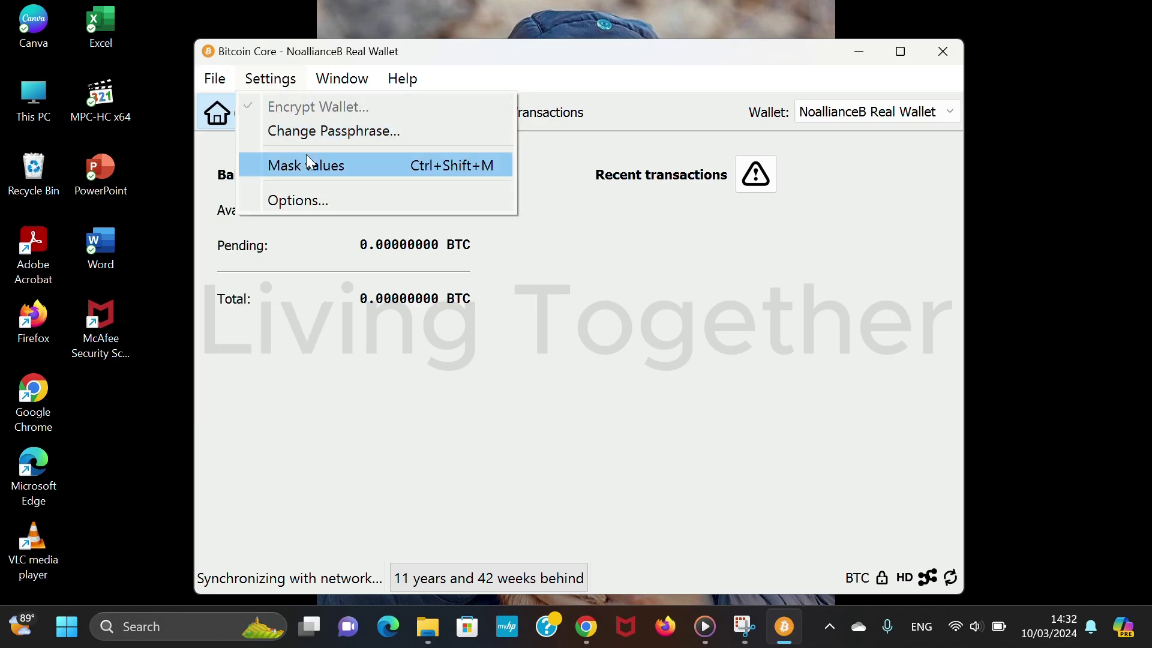
{"action": "left_click", "coordinate": [319, 193]}
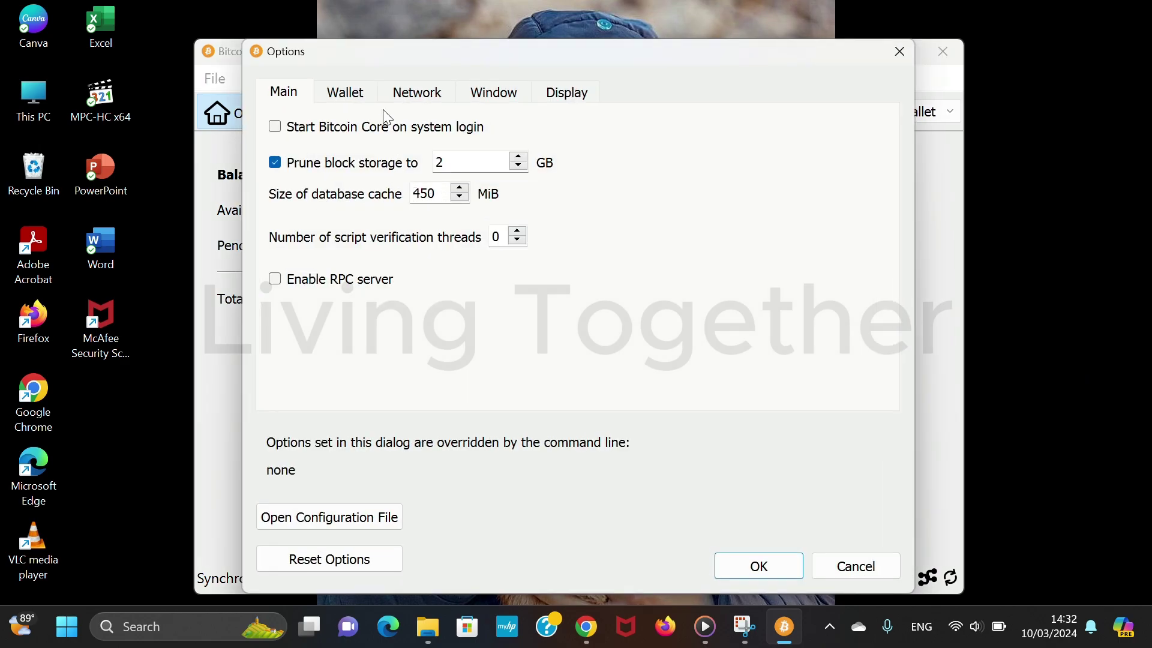
{"action": "left_click", "coordinate": [407, 102]}
{"action": "left_click", "coordinate": [468, 95]}
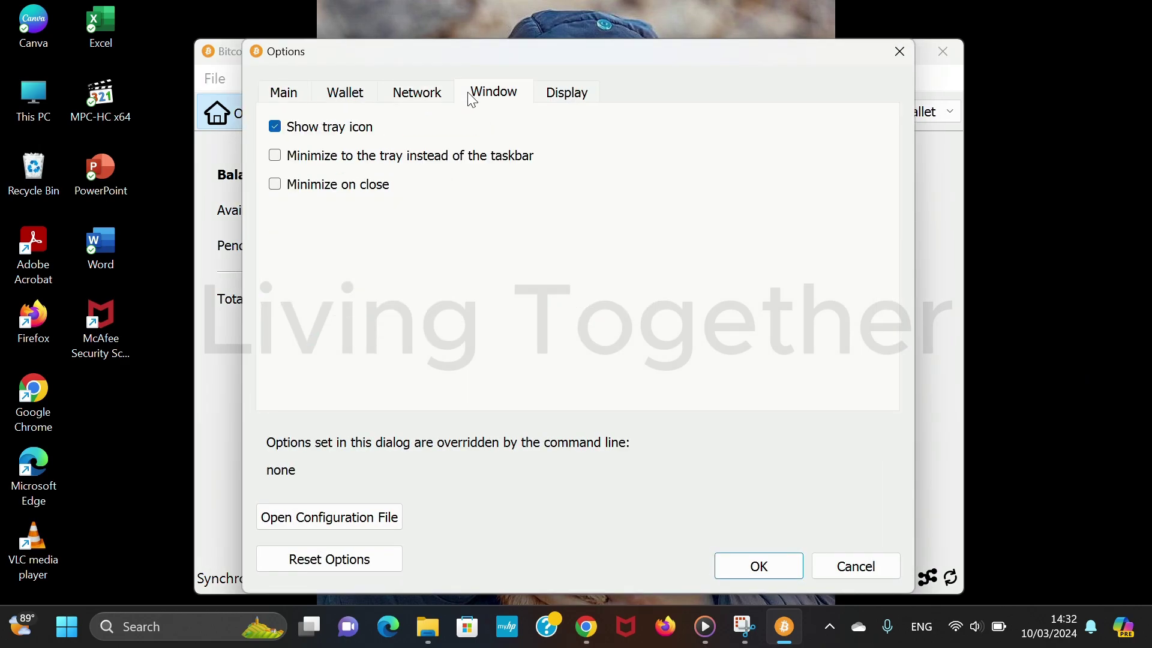
{"action": "left_click", "coordinate": [544, 92]}
{"action": "left_click", "coordinate": [360, 90]}
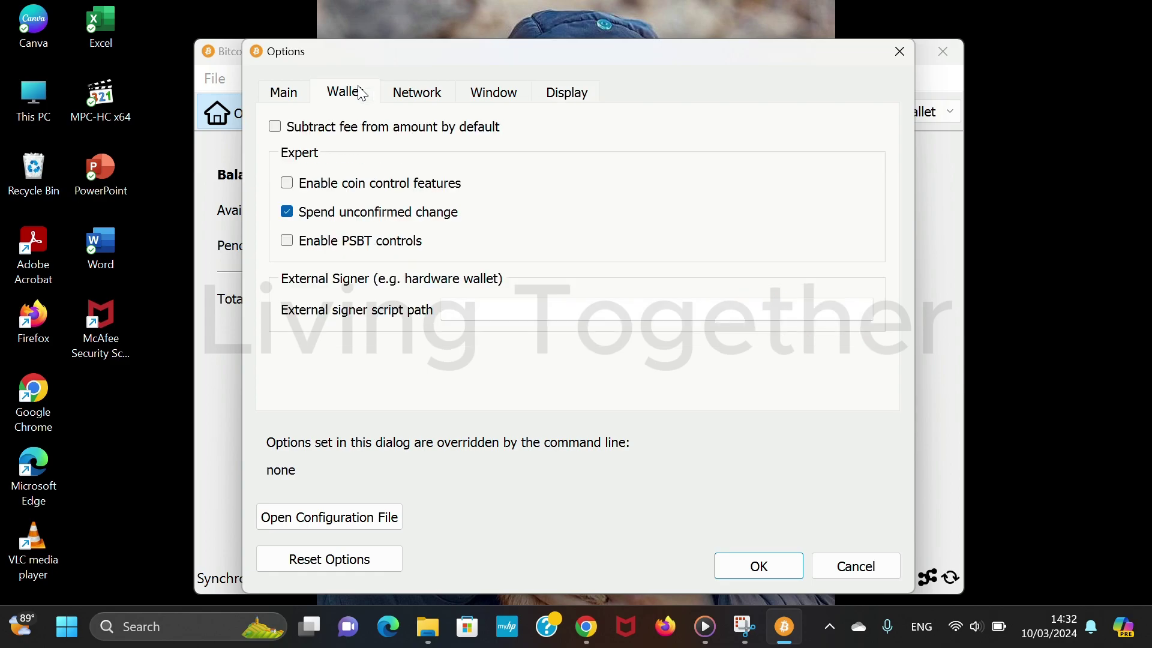
{"action": "left_click", "coordinate": [303, 94]}
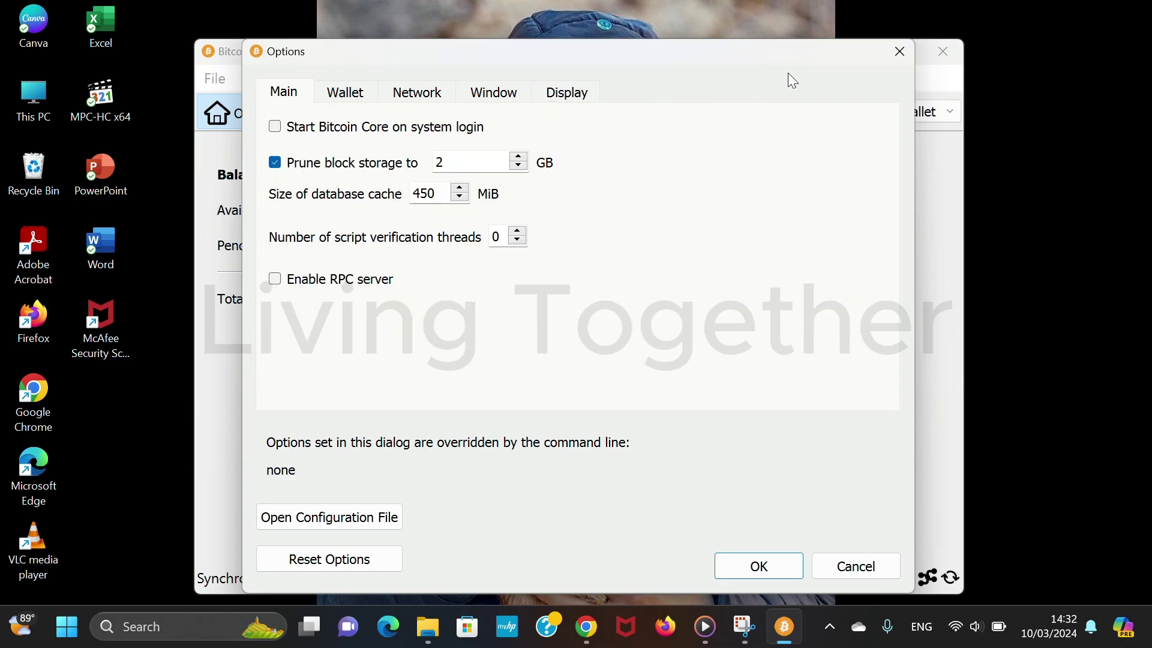
{"action": "left_click", "coordinate": [899, 52]}
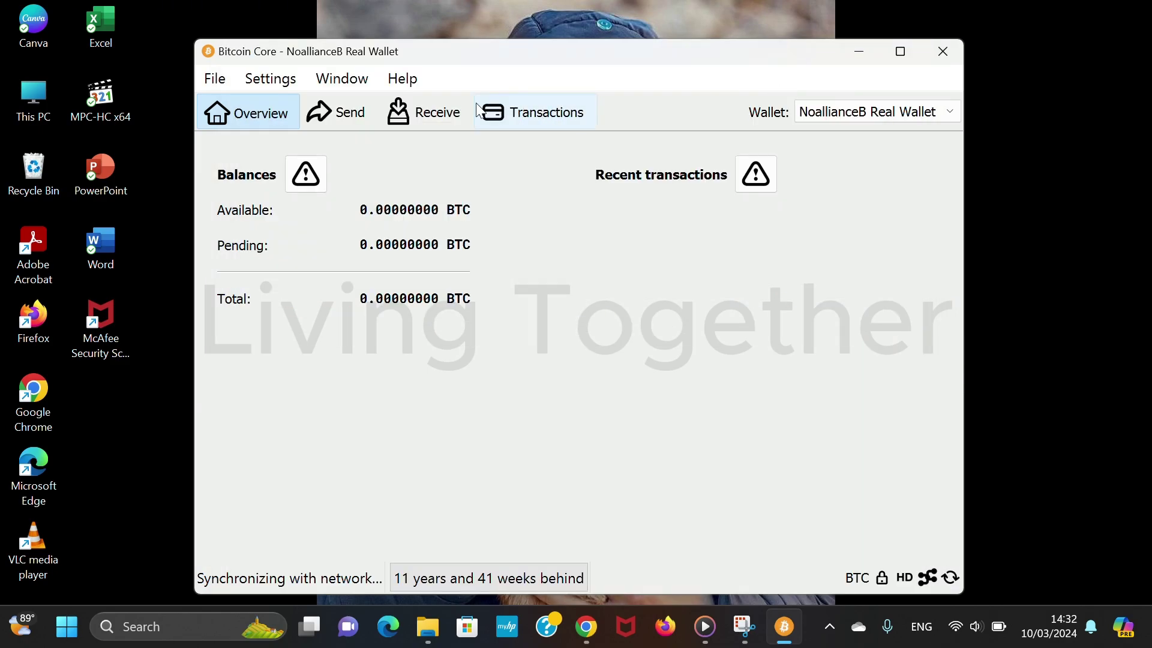
View the node's general information, the RPC console and the network traffic graph.
{"action": "left_click", "coordinate": [401, 78]}
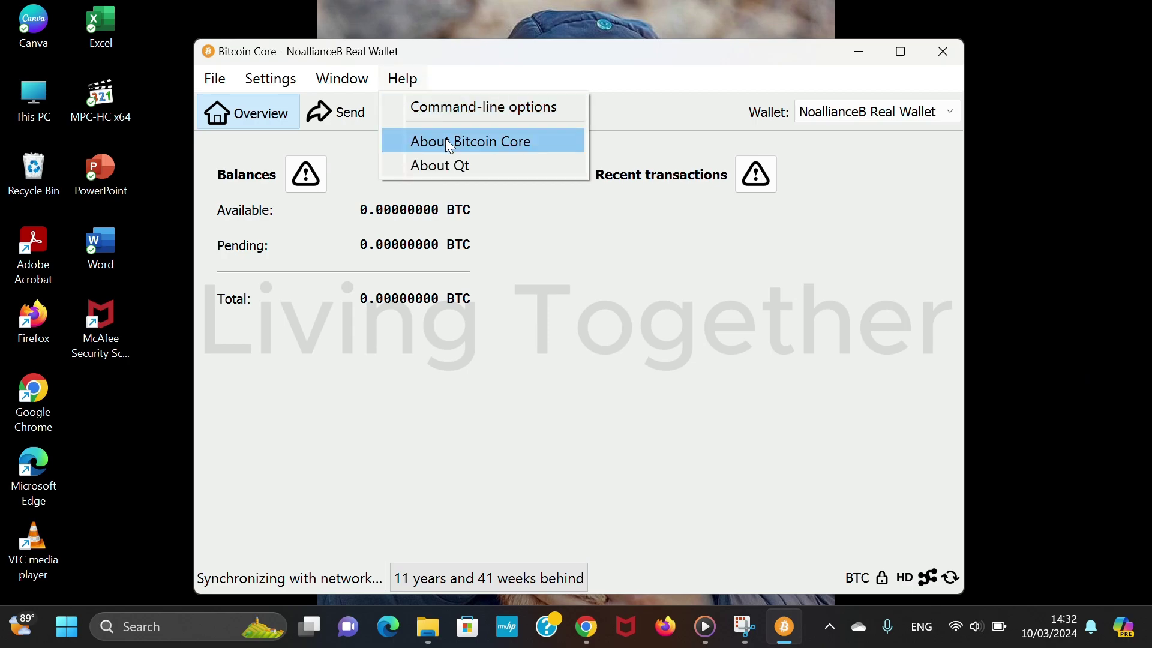
{"action": "mouse_move", "coordinate": [360, 81]}
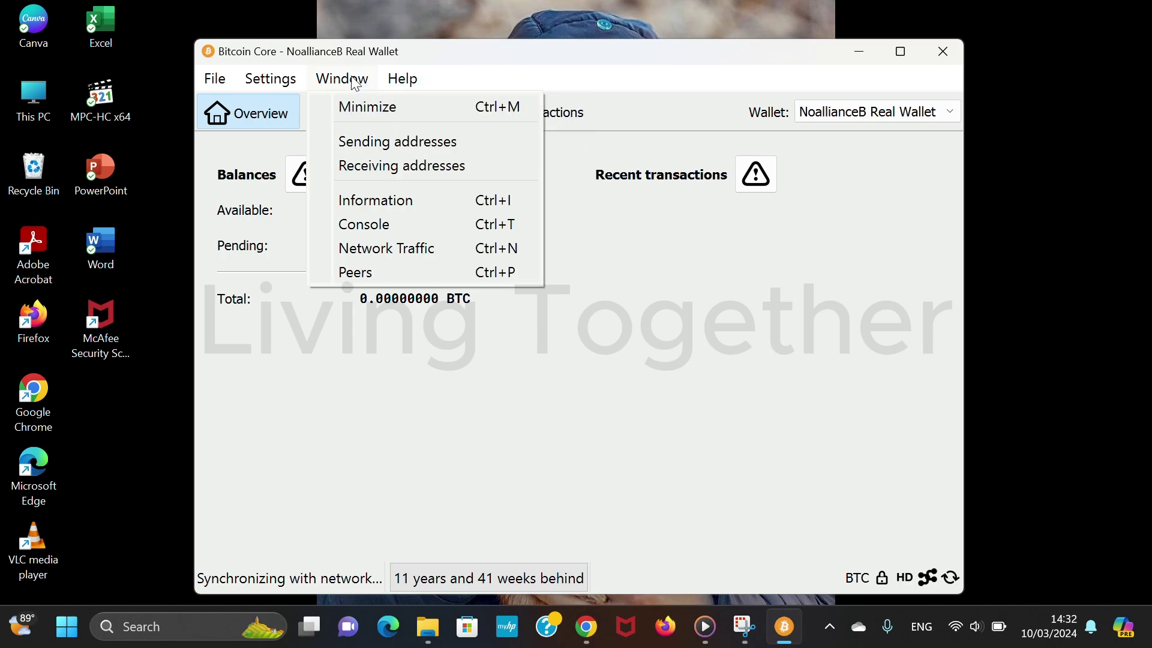
{"action": "left_click", "coordinate": [377, 199]}
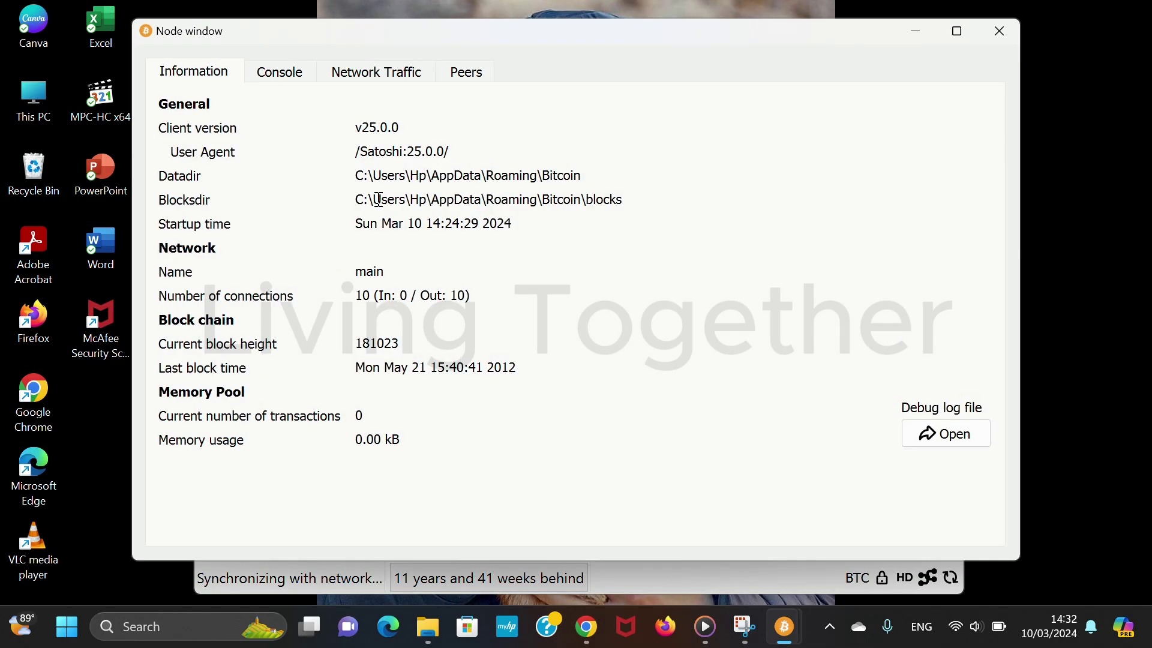
{"action": "left_click", "coordinate": [297, 75]}
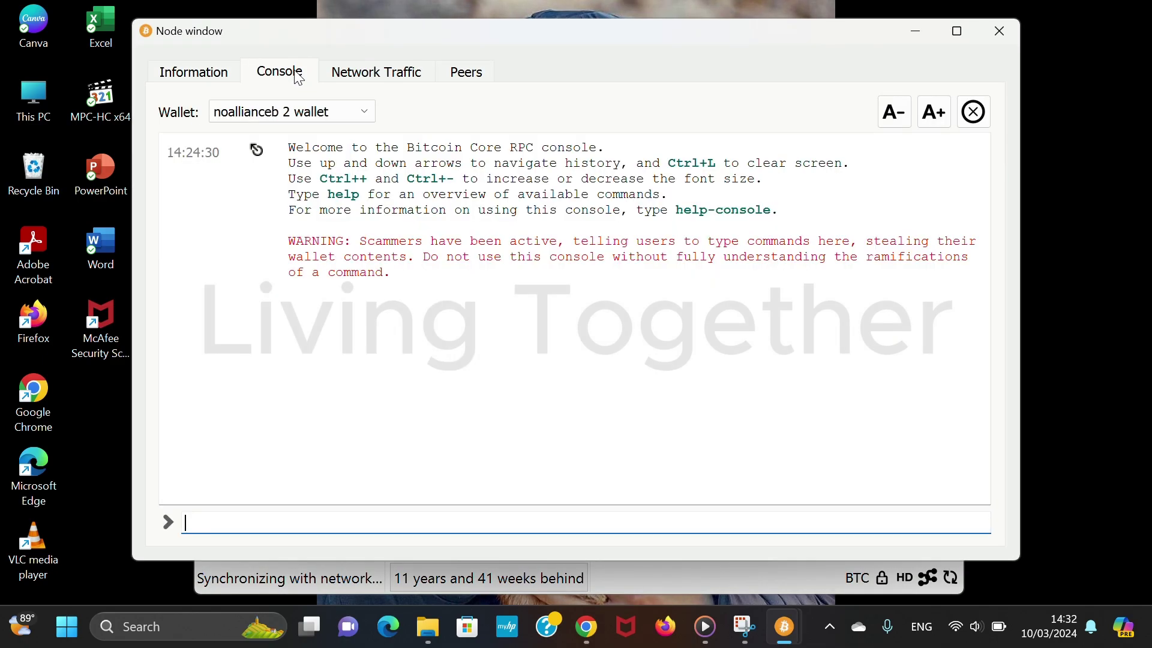
{"action": "left_click", "coordinate": [344, 79]}
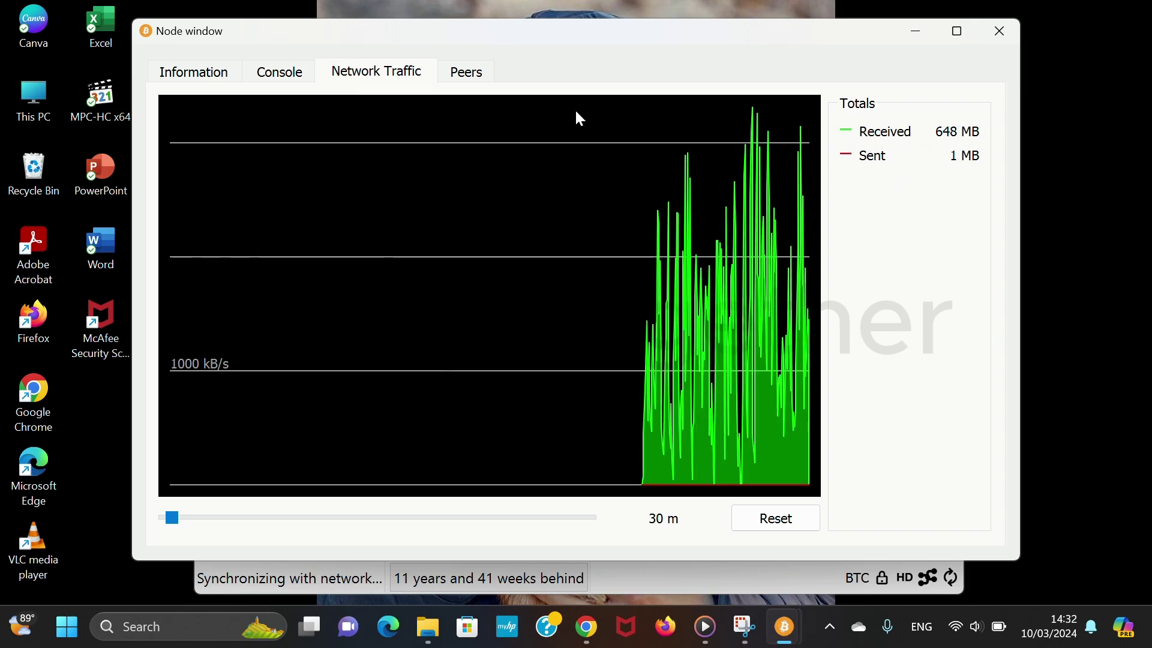
View the node's connected peers and look across all columns of the peer list.
{"action": "left_click", "coordinate": [473, 73]}
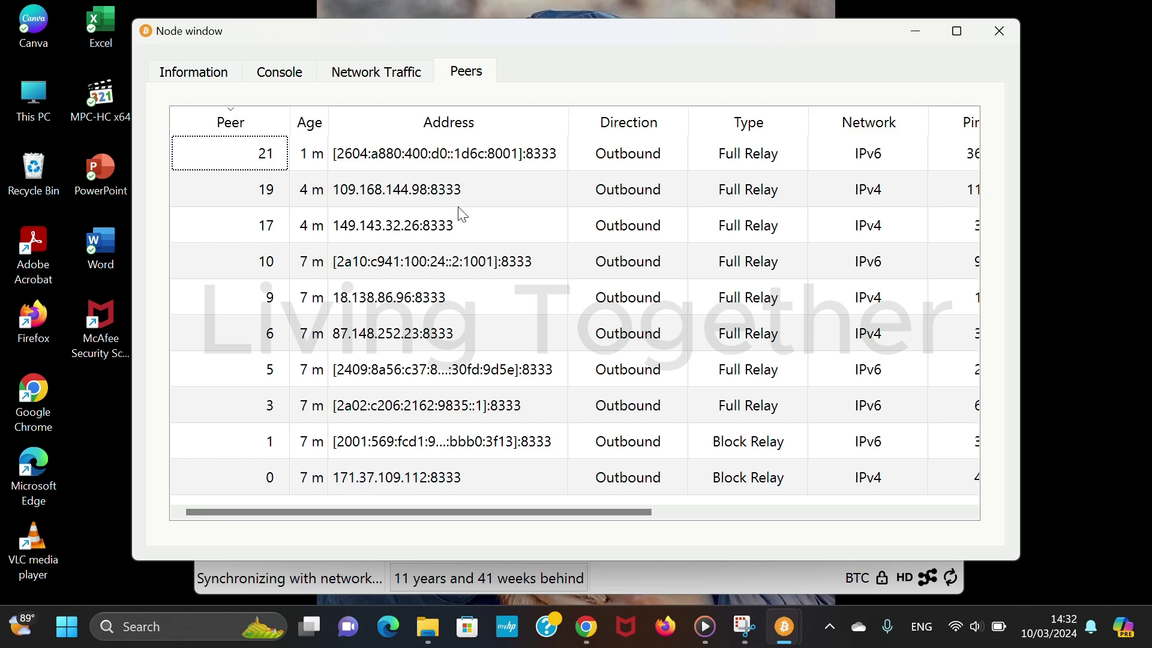
{"action": "scroll", "coordinate": [463, 214], "scroll_direction": "right", "scroll_amount": 5}
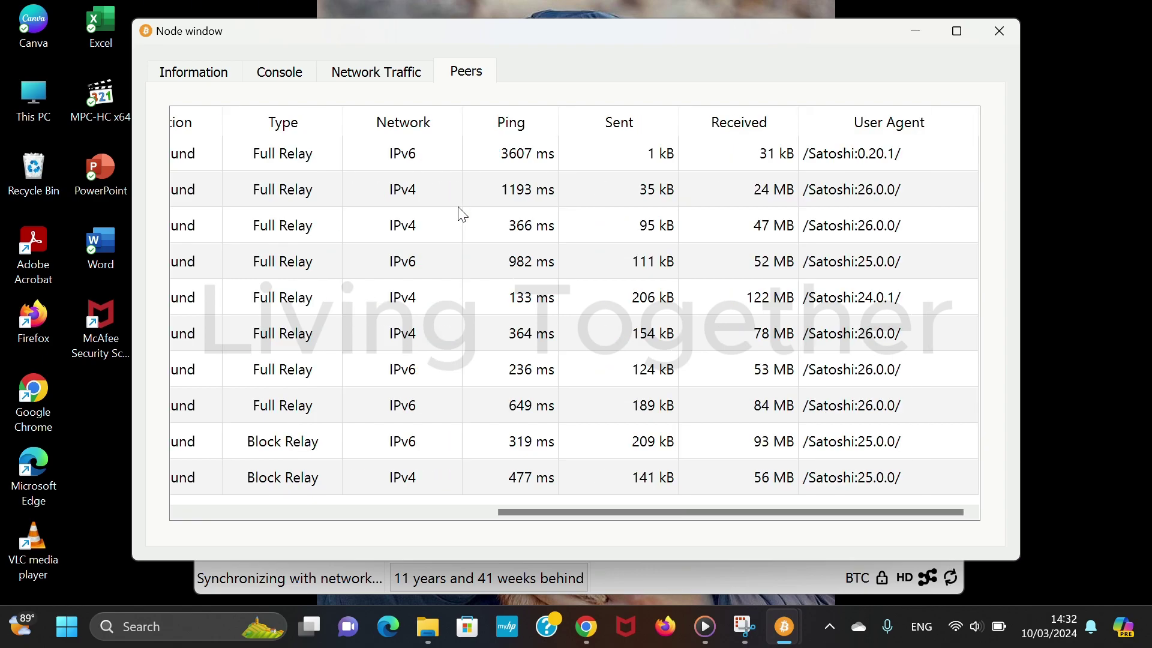
{"action": "scroll", "coordinate": [462, 214], "scroll_direction": "left", "scroll_amount": 5}
{"action": "scroll", "coordinate": [462, 214], "scroll_direction": "right", "scroll_amount": 1}
{"action": "scroll", "coordinate": [462, 214], "scroll_direction": "left", "scroll_amount": 1}
Examine the connection details of peers 17 and 19, and minimize the node window.
{"action": "left_click", "coordinate": [316, 219]}
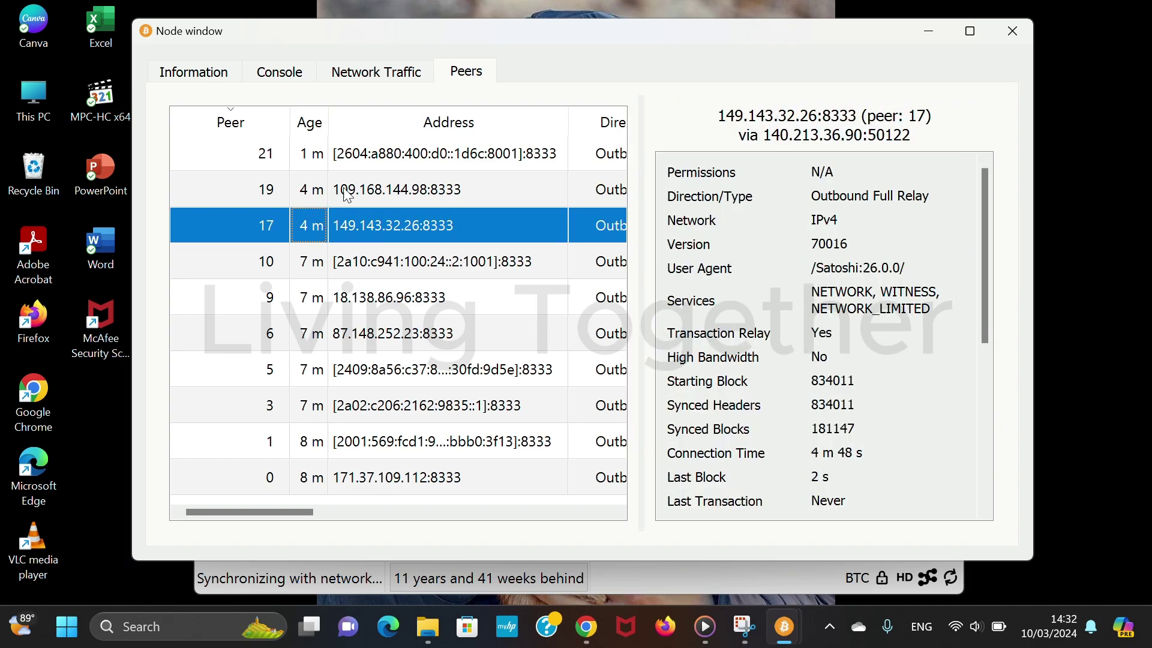
{"action": "left_click", "coordinate": [380, 199]}
{"action": "scroll", "coordinate": [745, 241], "scroll_direction": "down", "scroll_amount": 5}
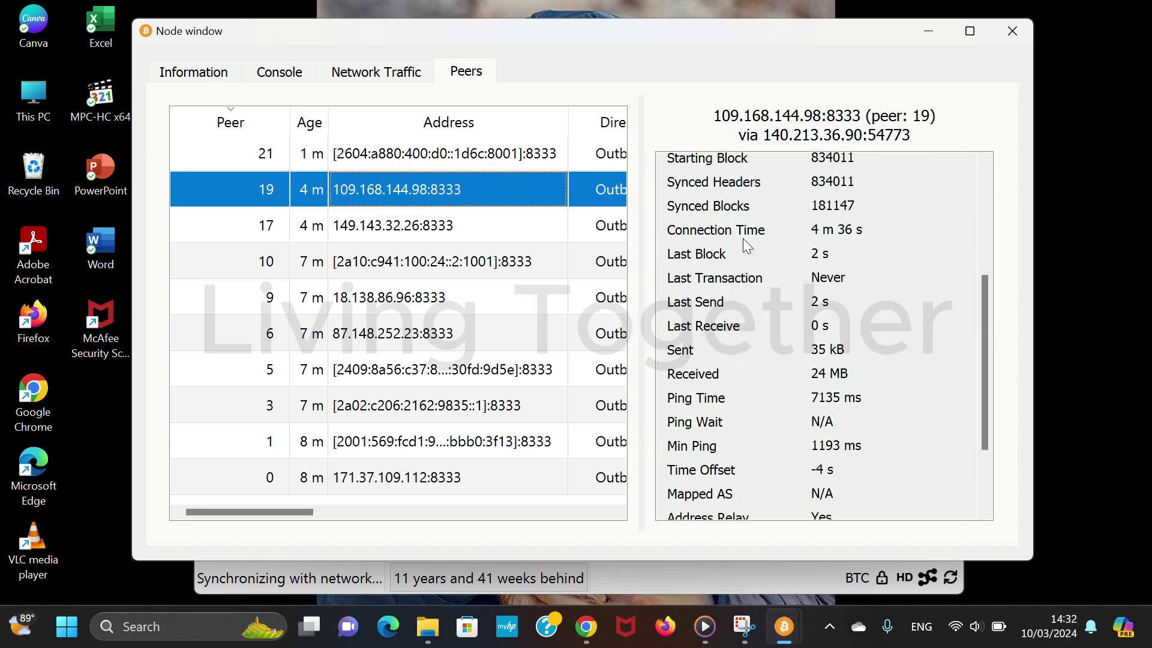
{"action": "scroll", "coordinate": [743, 239], "scroll_direction": "up", "scroll_amount": 3}
{"action": "scroll", "coordinate": [743, 239], "scroll_direction": "down", "scroll_amount": 4}
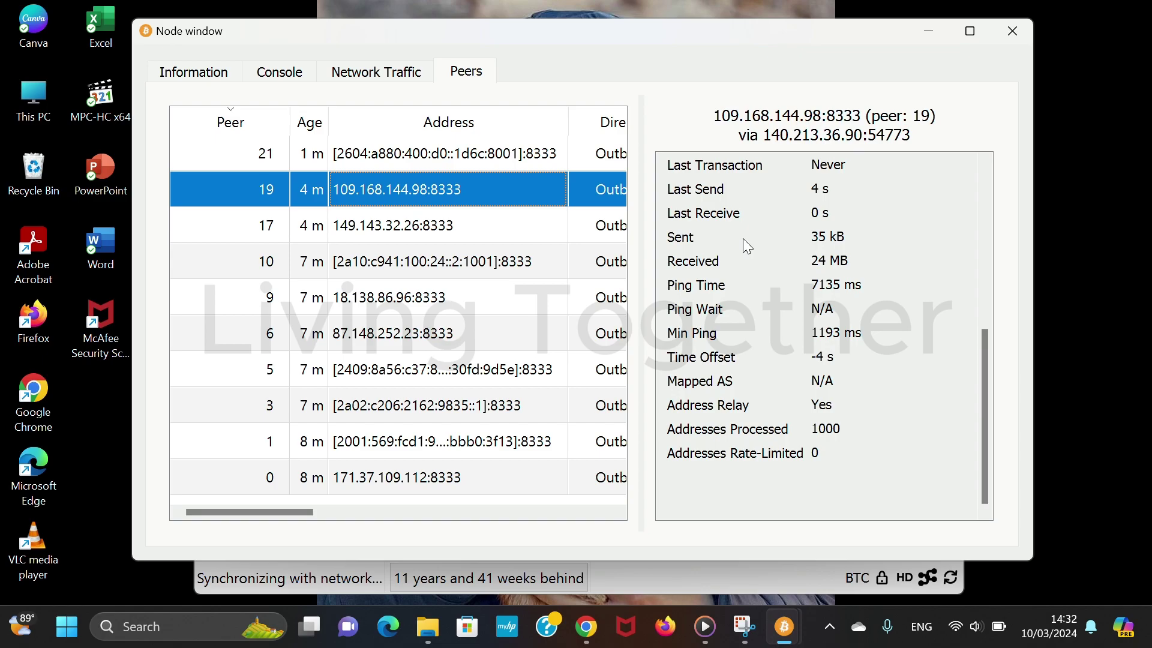
{"action": "scroll", "coordinate": [743, 239], "scroll_direction": "up", "scroll_amount": 5}
{"action": "left_click", "coordinate": [444, 225]}
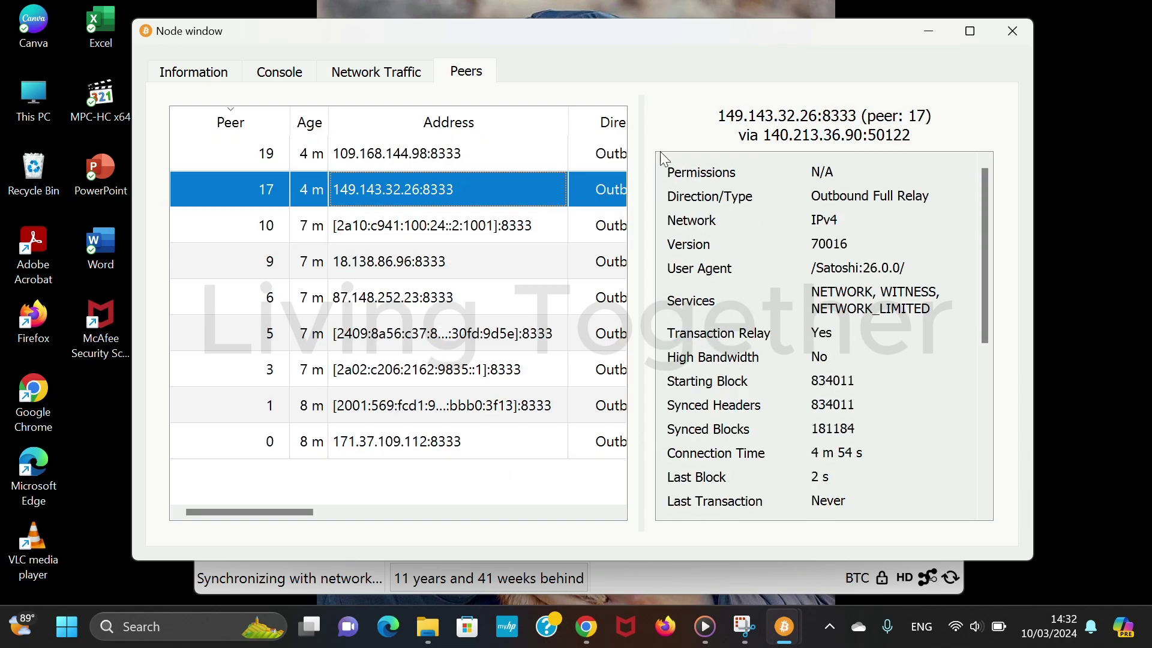
{"action": "left_click", "coordinate": [936, 31]}
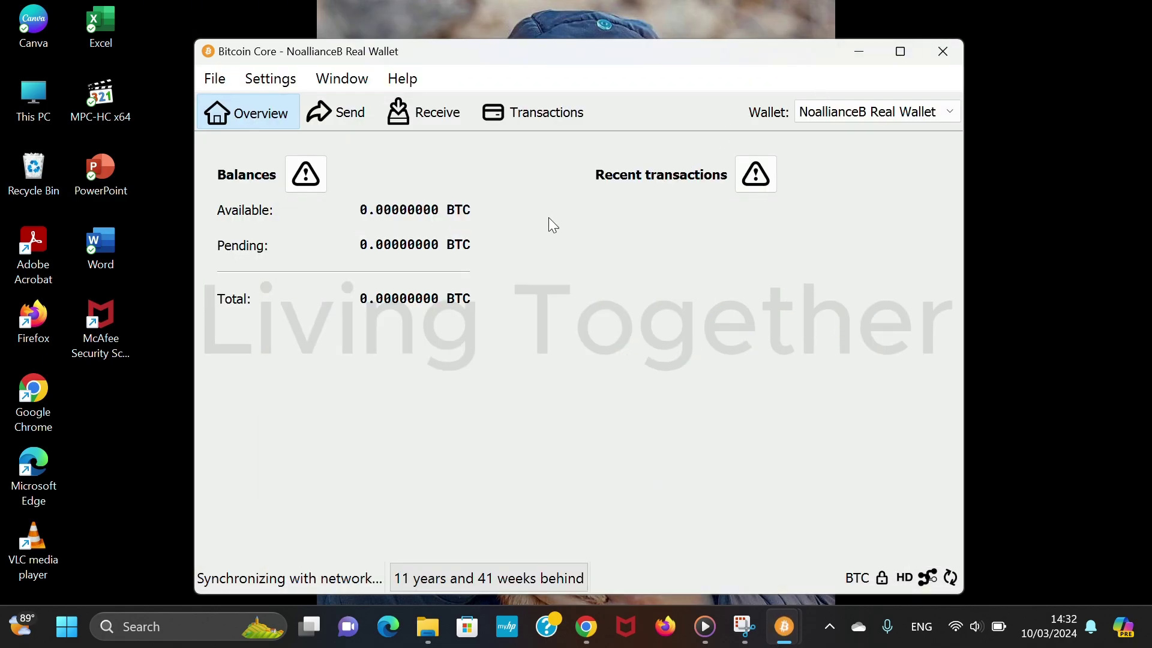
Exit Bitcoin Core and open USB Drive (E:) in File Explorer.
{"action": "left_click", "coordinate": [215, 79]}
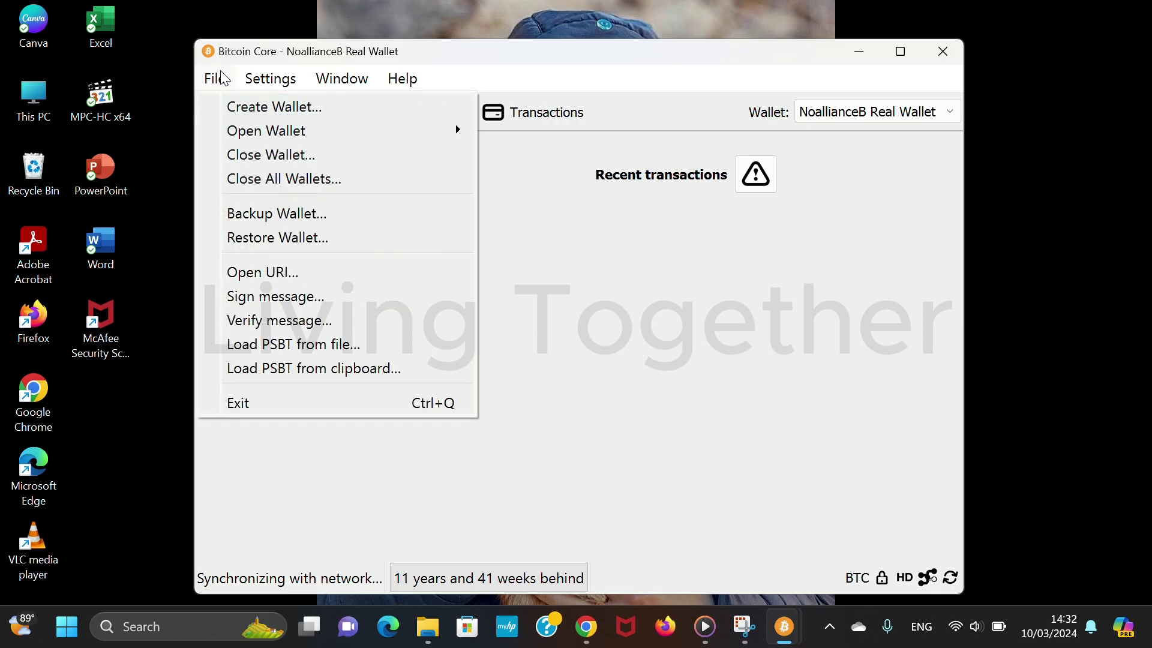
{"action": "left_click", "coordinate": [246, 411]}
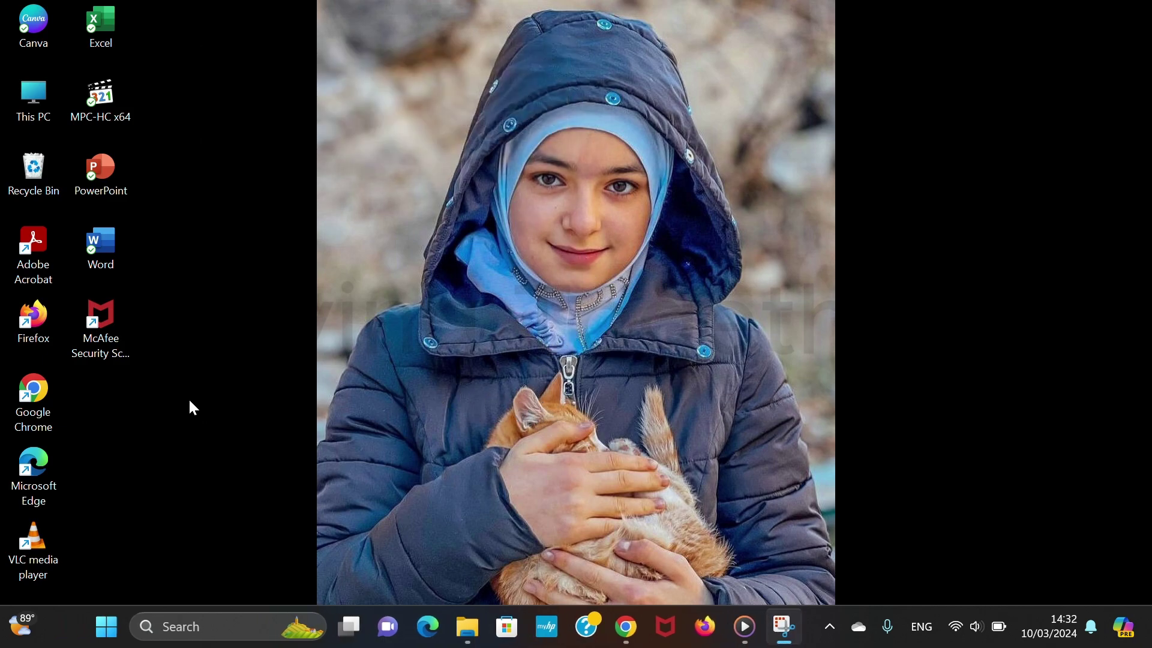
{"action": "double_click", "coordinate": [32, 90]}
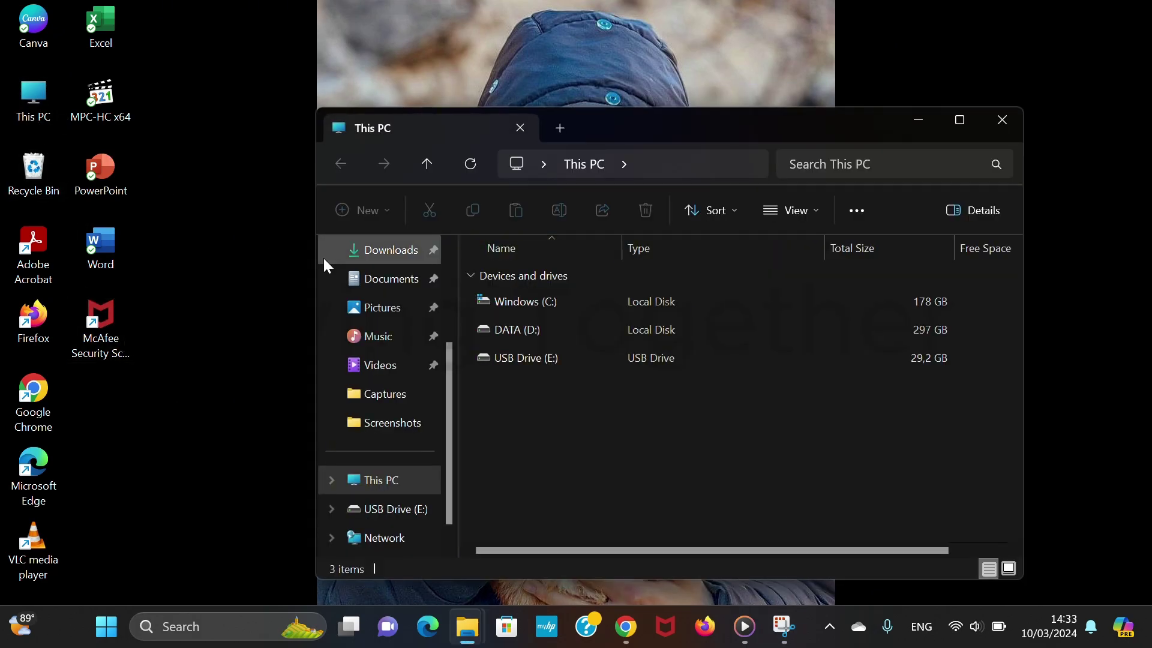
{"action": "scroll", "coordinate": [327, 300], "scroll_direction": "down", "scroll_amount": 1}
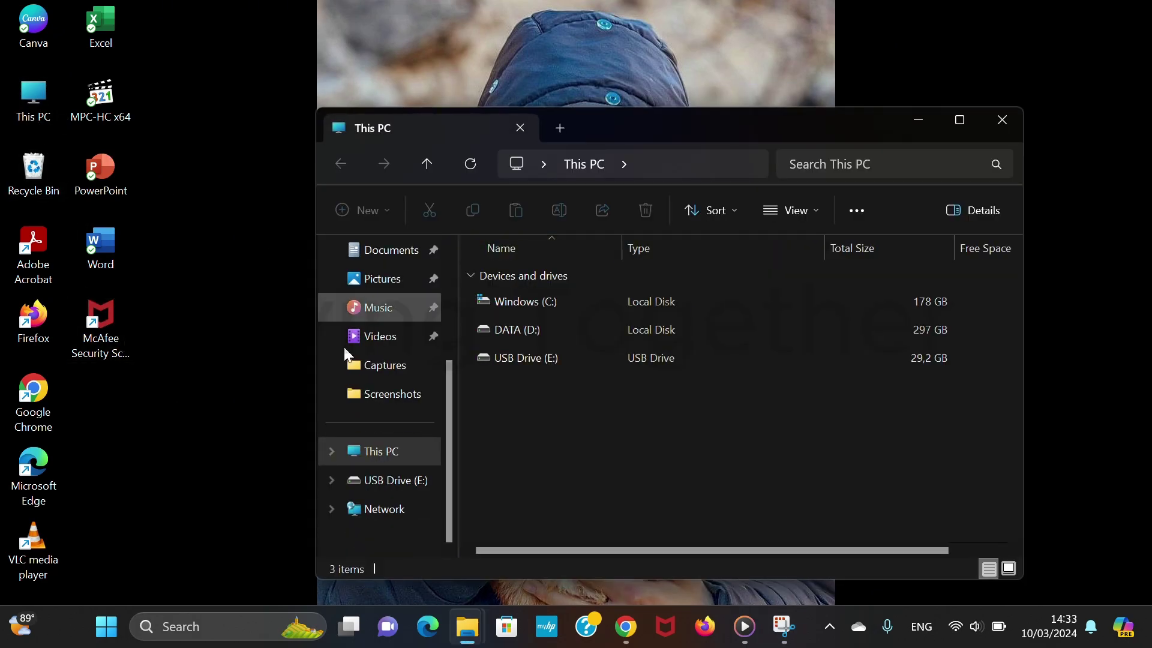
{"action": "left_click", "coordinate": [388, 490]}
Move the bitcoin-25.0-win64-setup installer from Downloads to USB Drive (E:) and return to the Downloads folder.
{"action": "scroll", "coordinate": [391, 312], "scroll_direction": "up", "scroll_amount": 3}
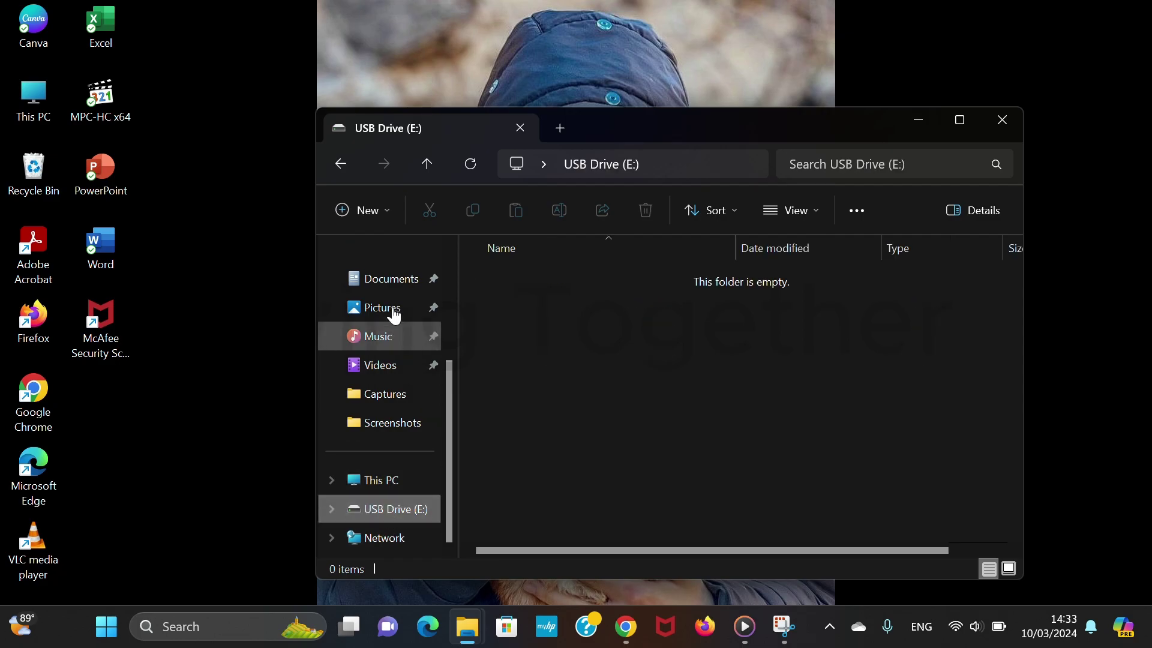
{"action": "left_click", "coordinate": [390, 307]}
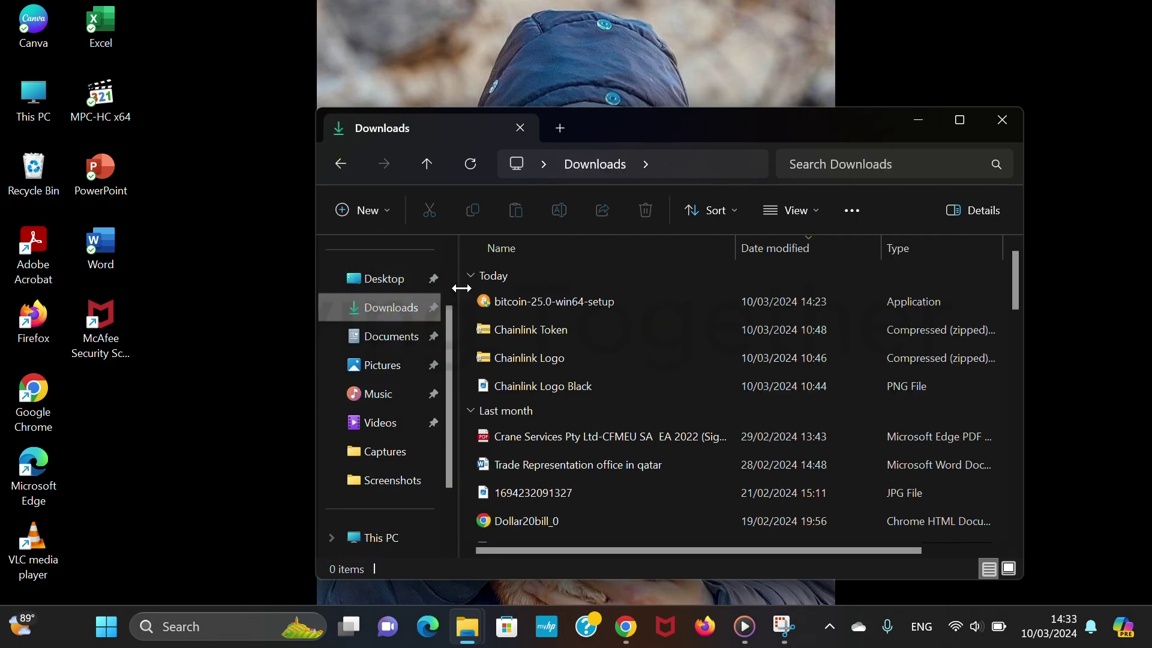
{"action": "mouse_move", "coordinate": [555, 308]}
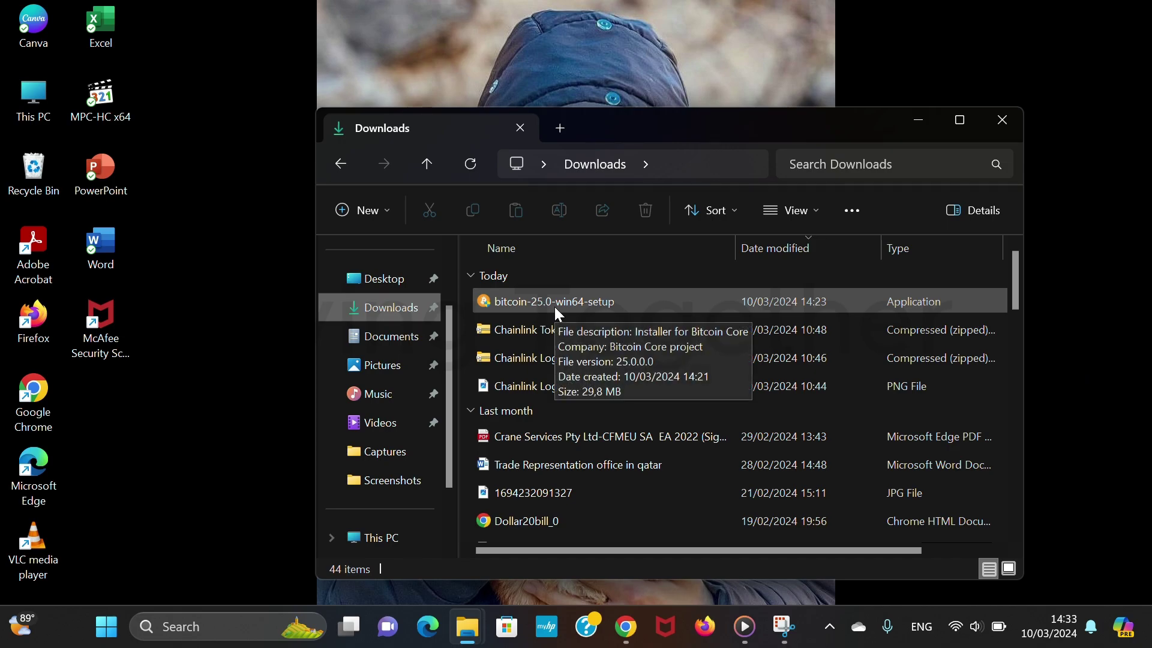
{"action": "left_click", "coordinate": [555, 306]}
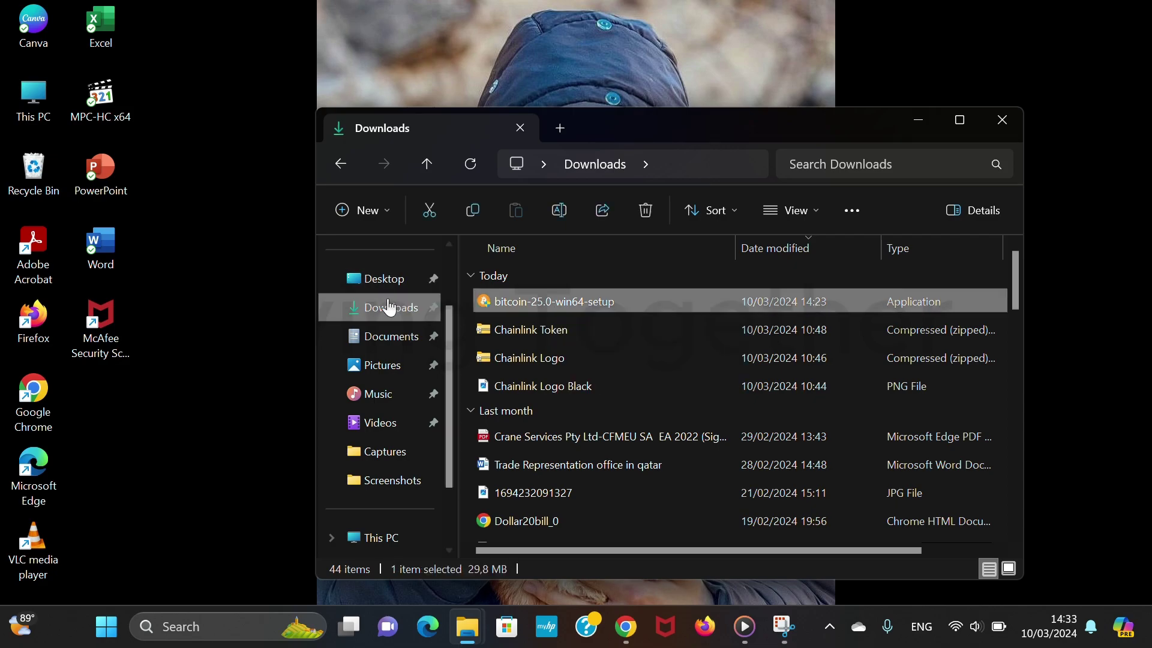
{"action": "left_click", "coordinate": [438, 220]}
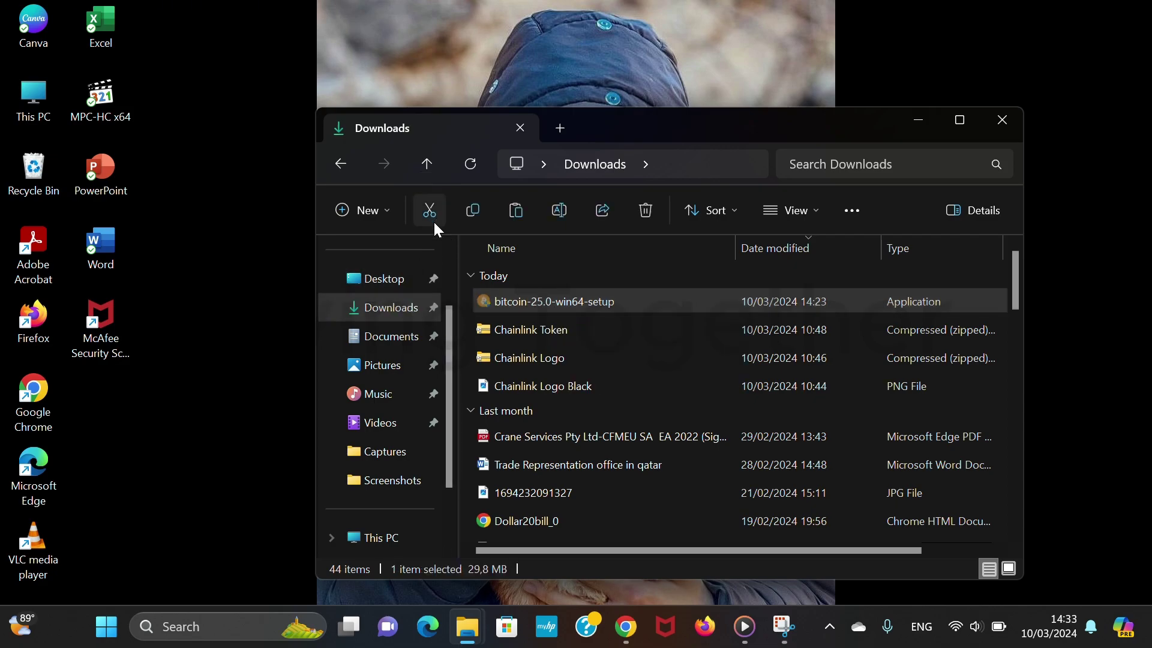
{"action": "scroll", "coordinate": [405, 332], "scroll_direction": "down", "scroll_amount": 1}
{"action": "scroll", "coordinate": [405, 336], "scroll_direction": "down", "scroll_amount": 1}
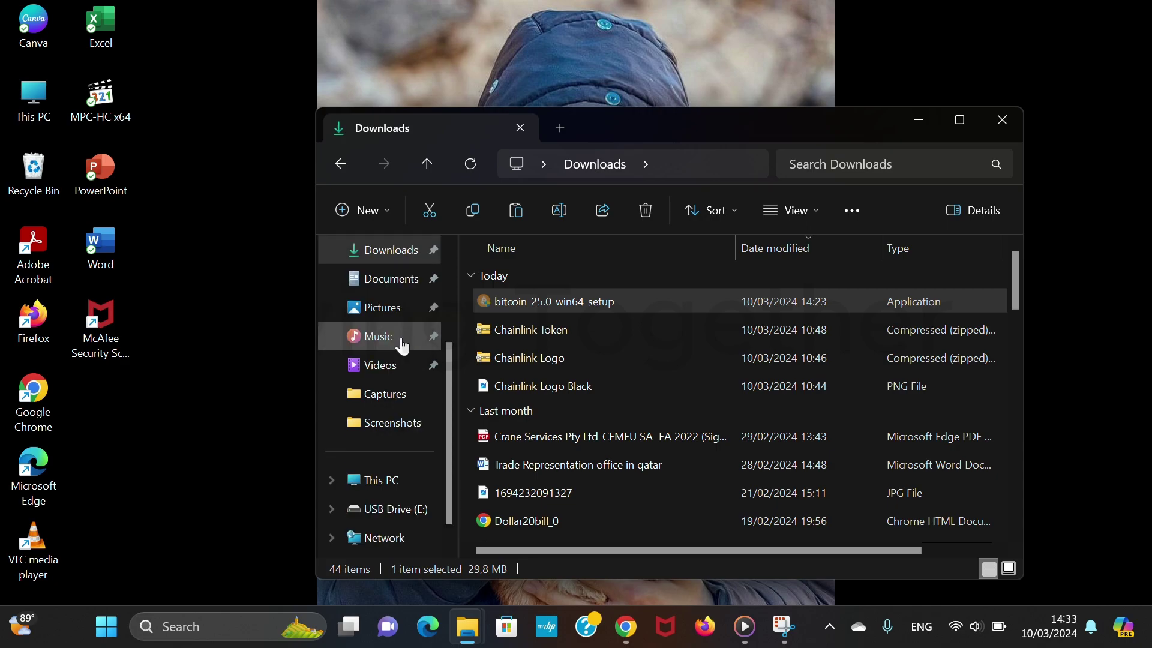
{"action": "left_click", "coordinate": [381, 512]}
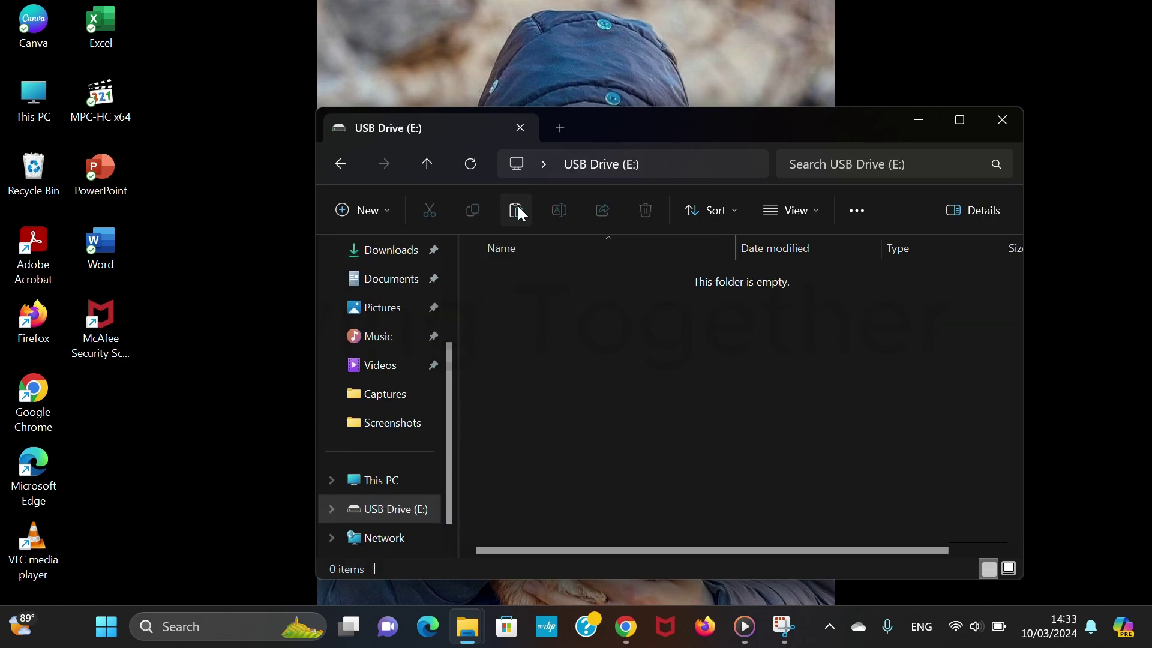
{"action": "left_click", "coordinate": [518, 212]}
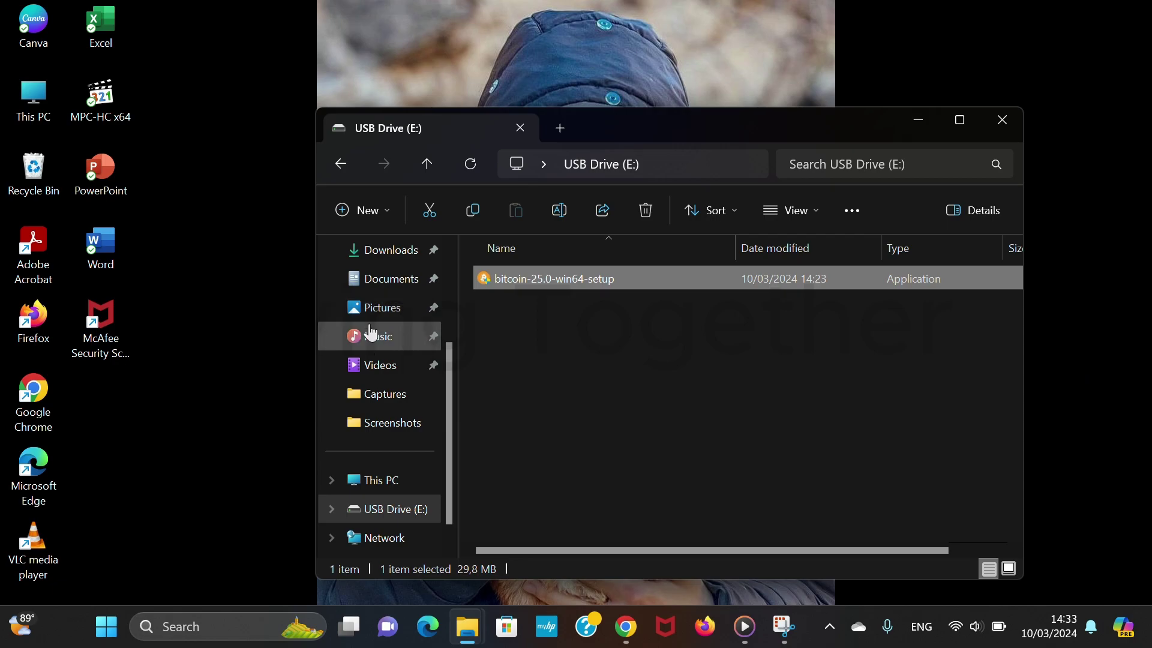
{"action": "left_click", "coordinate": [532, 414]}
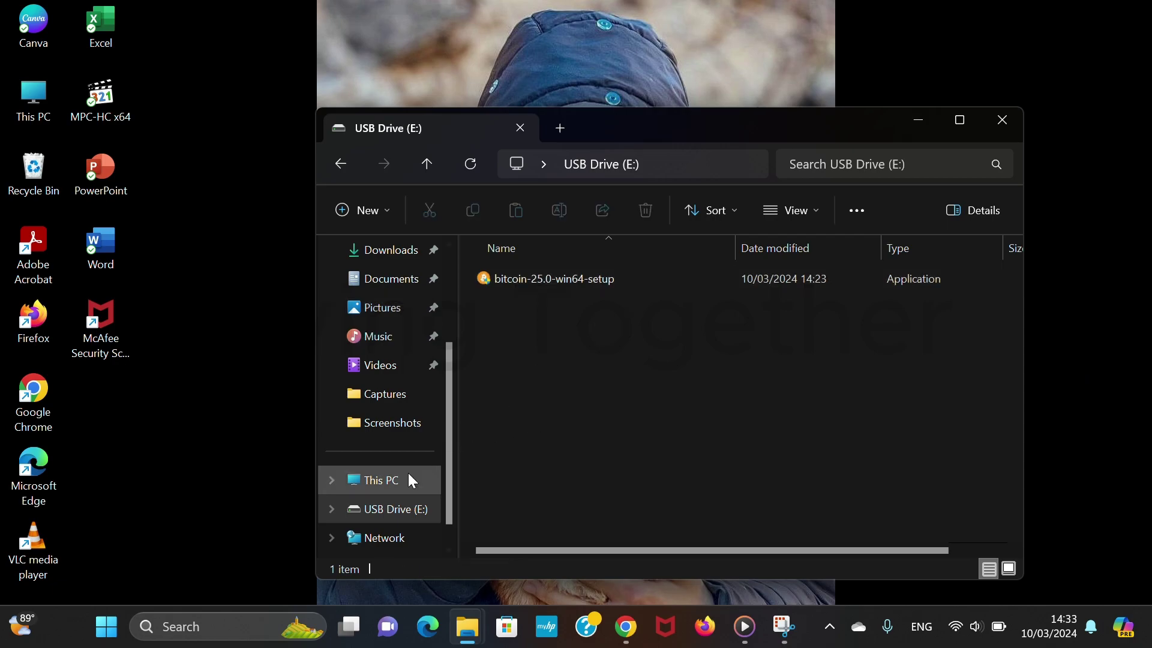
{"action": "scroll", "coordinate": [381, 424], "scroll_direction": "up", "scroll_amount": 3}
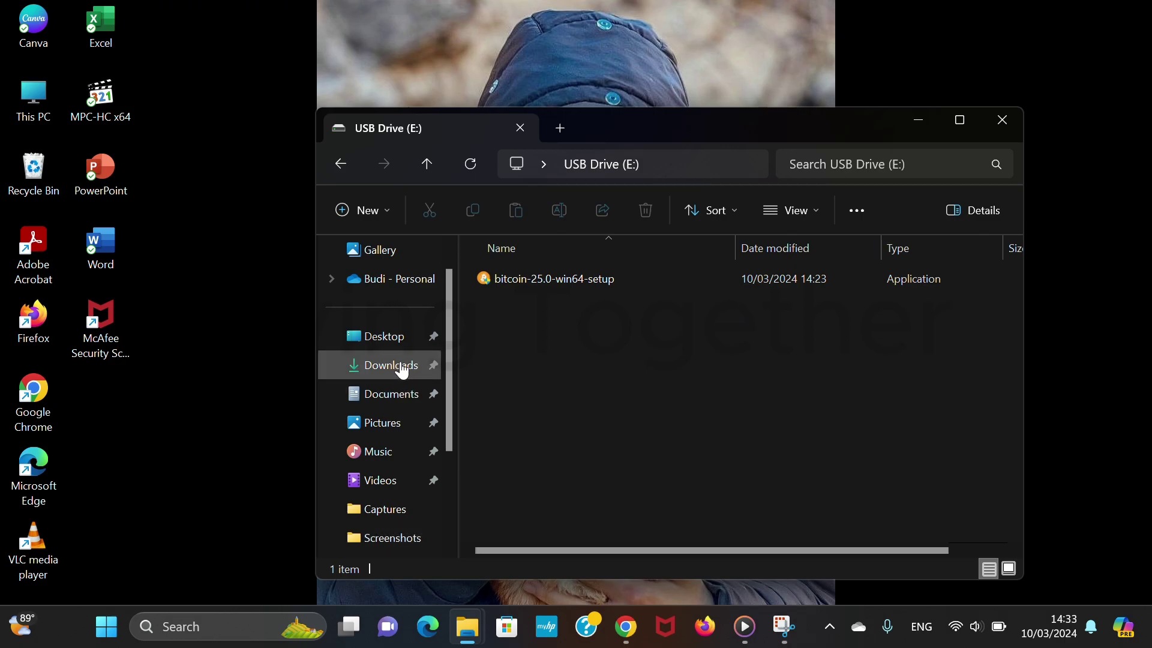
{"action": "left_click", "coordinate": [398, 366]}
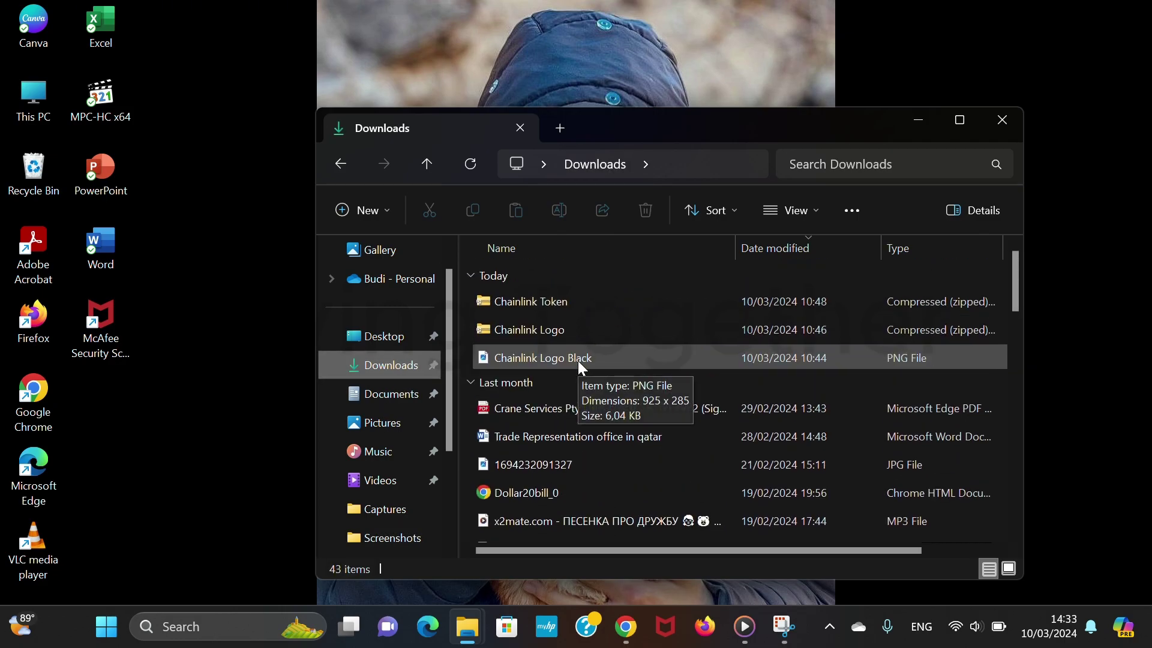
Open USB Drive (E:) in File Explorer and run the bitcoin-25.0-win64-setup installer from it.
{"action": "scroll", "coordinate": [375, 414], "scroll_direction": "down", "scroll_amount": 3}
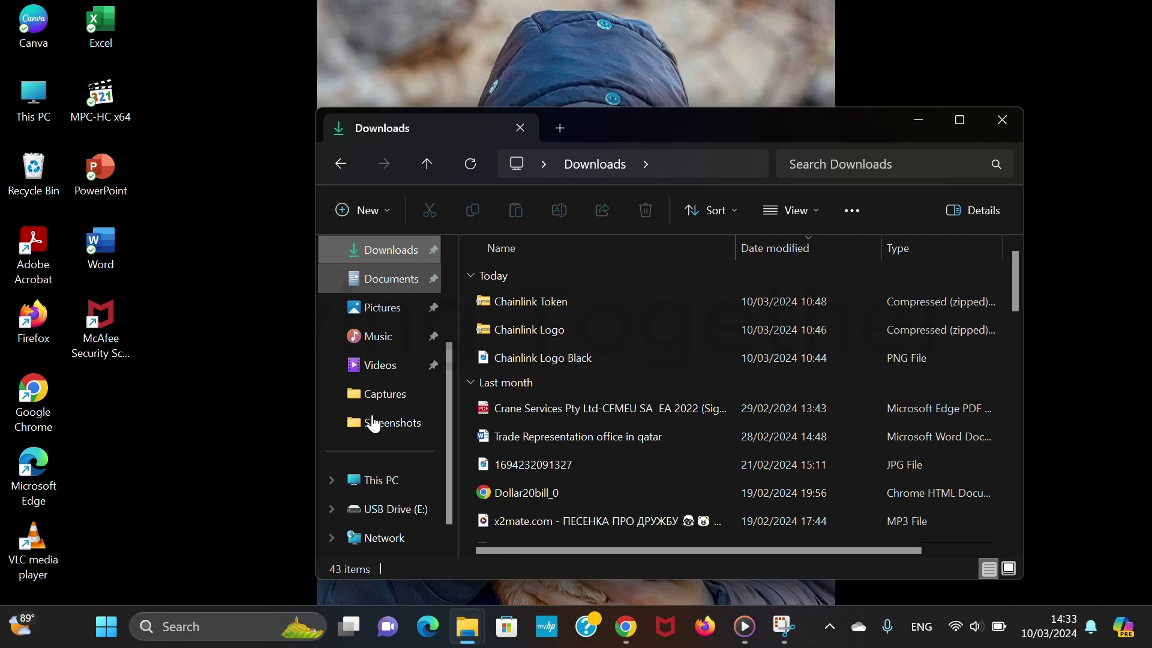
{"action": "left_click", "coordinate": [393, 520]}
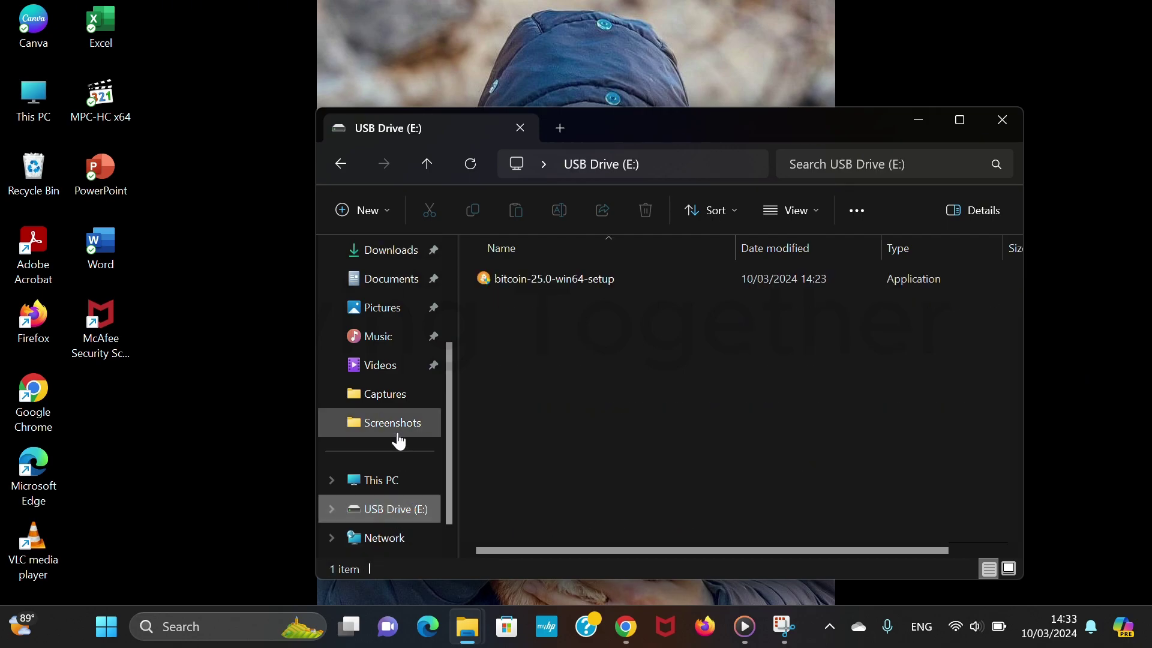
{"action": "left_click", "coordinate": [396, 493]}
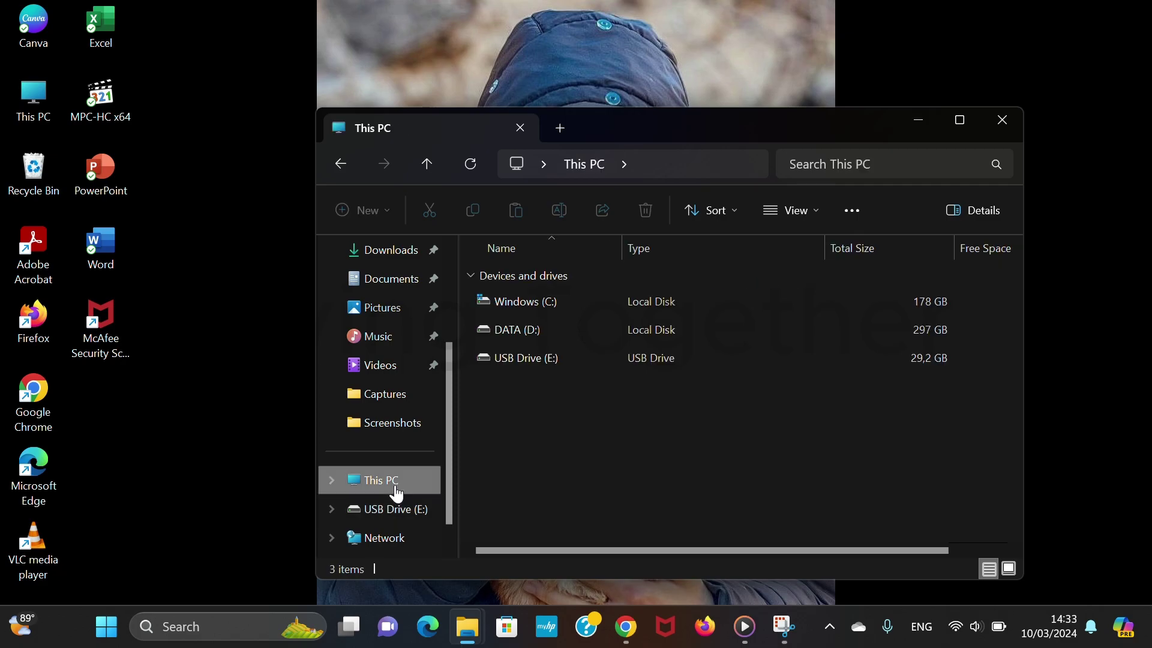
{"action": "left_click", "coordinate": [395, 516]}
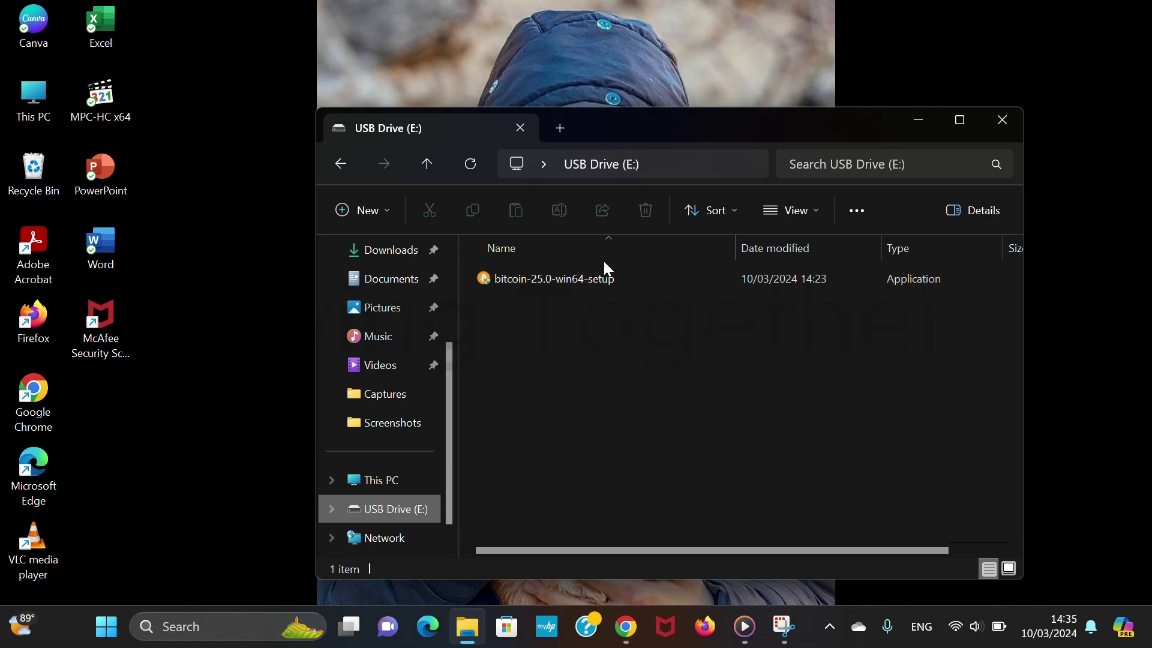
{"action": "double_click", "coordinate": [597, 277]}
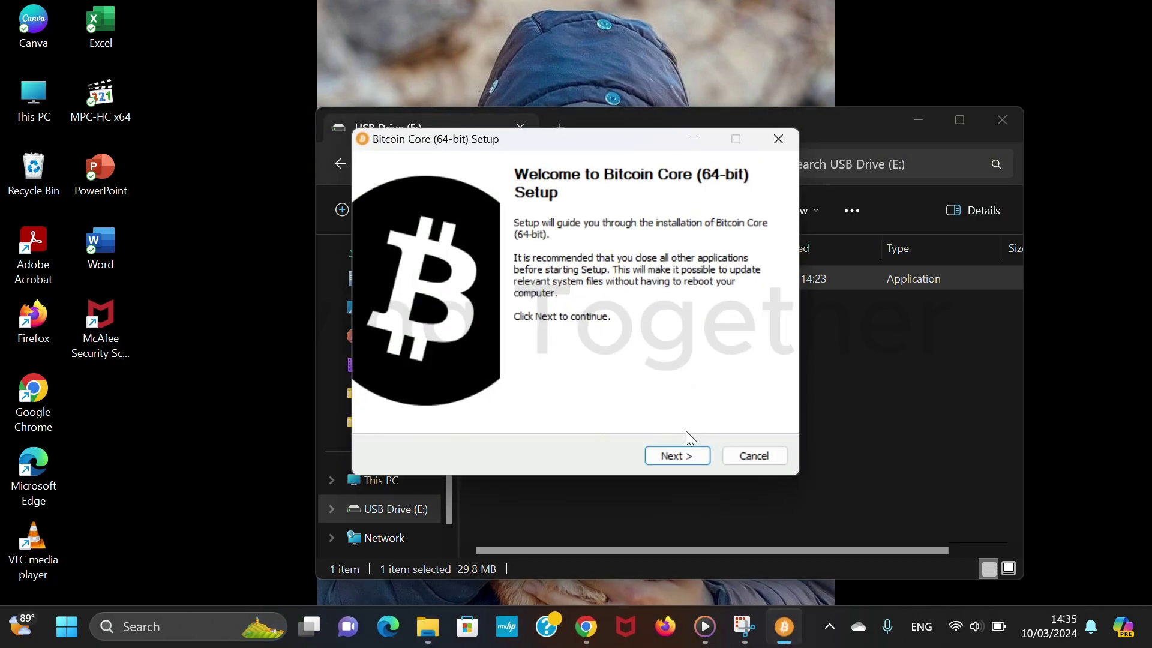
Install Bitcoin Core to C:\Program Files\Bitcoin, finish the setup wizard and minimize File Explorer.
{"action": "left_click", "coordinate": [684, 457]}
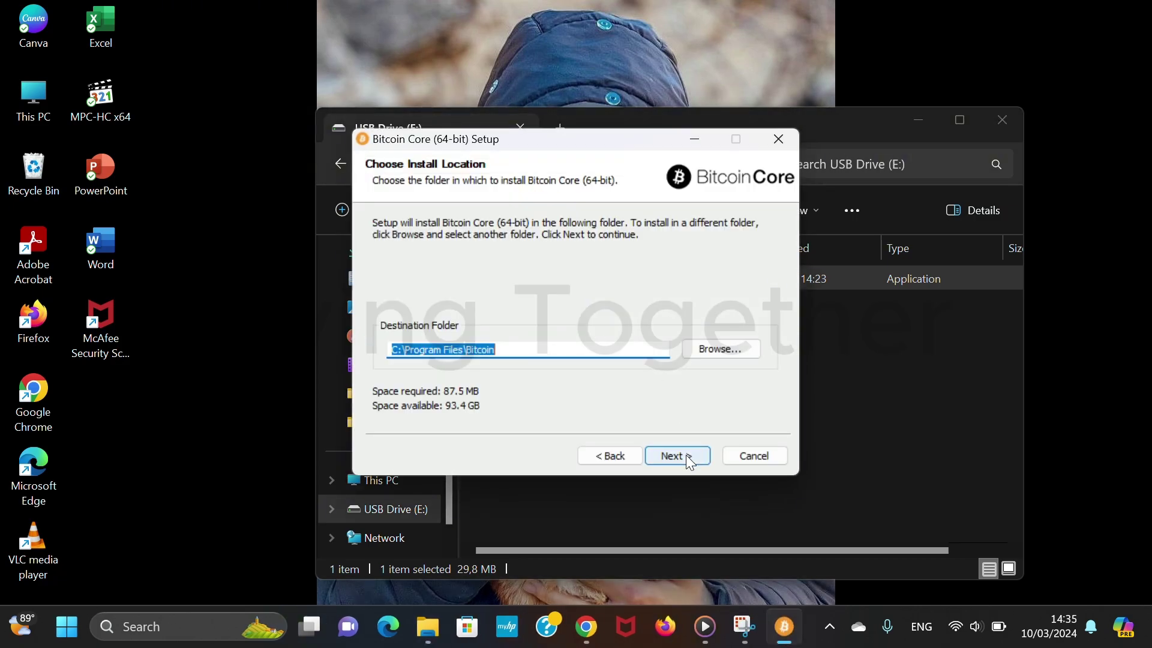
{"action": "left_click", "coordinate": [686, 455]}
{"action": "left_click", "coordinate": [688, 463]}
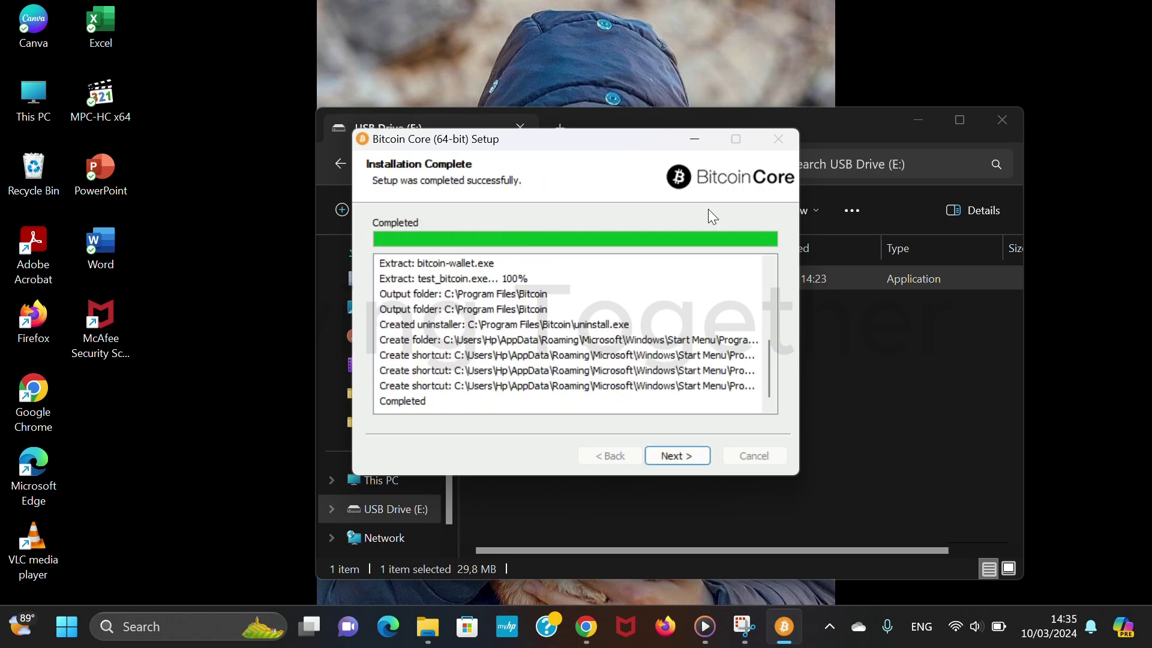
{"action": "left_click", "coordinate": [690, 461]}
{"action": "left_click", "coordinate": [689, 456]}
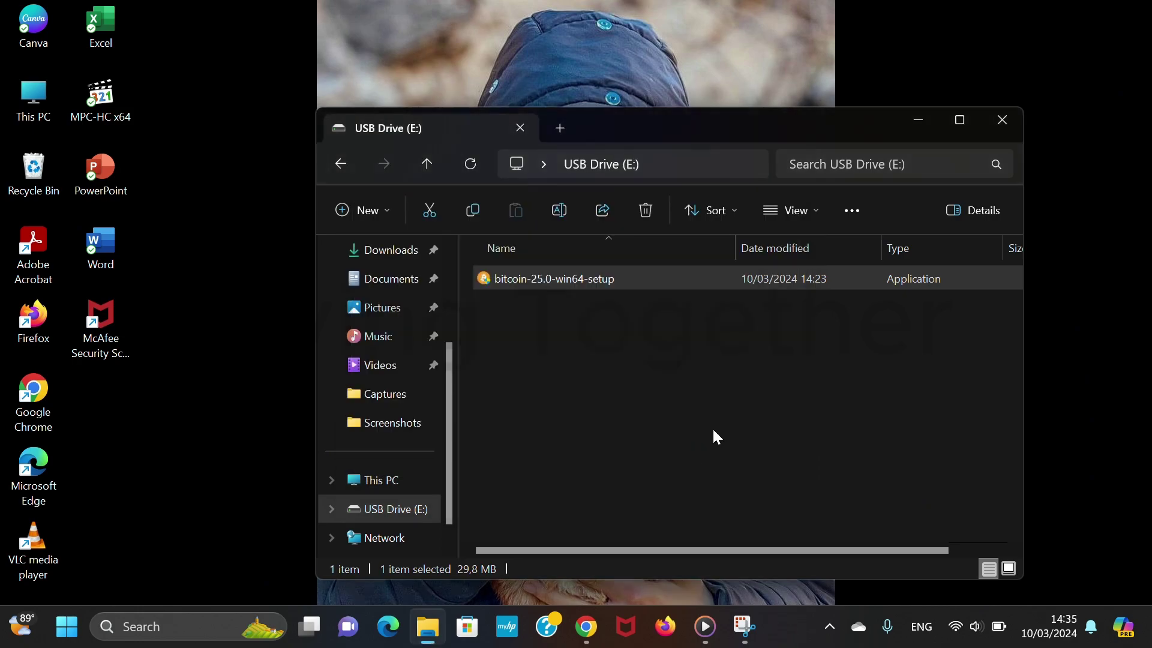
{"action": "left_click", "coordinate": [920, 123]}
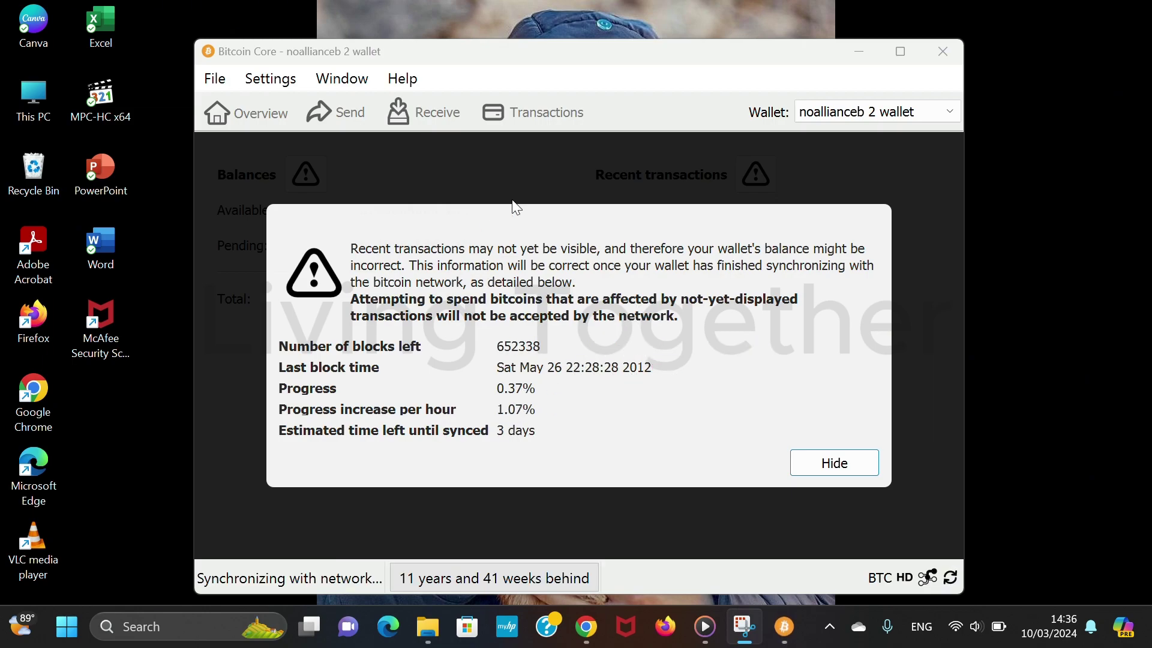
View the list of available wallets, keep noallianceb 2 wallet selected, and hide the synchronization overlay.
{"action": "left_click", "coordinate": [836, 113]}
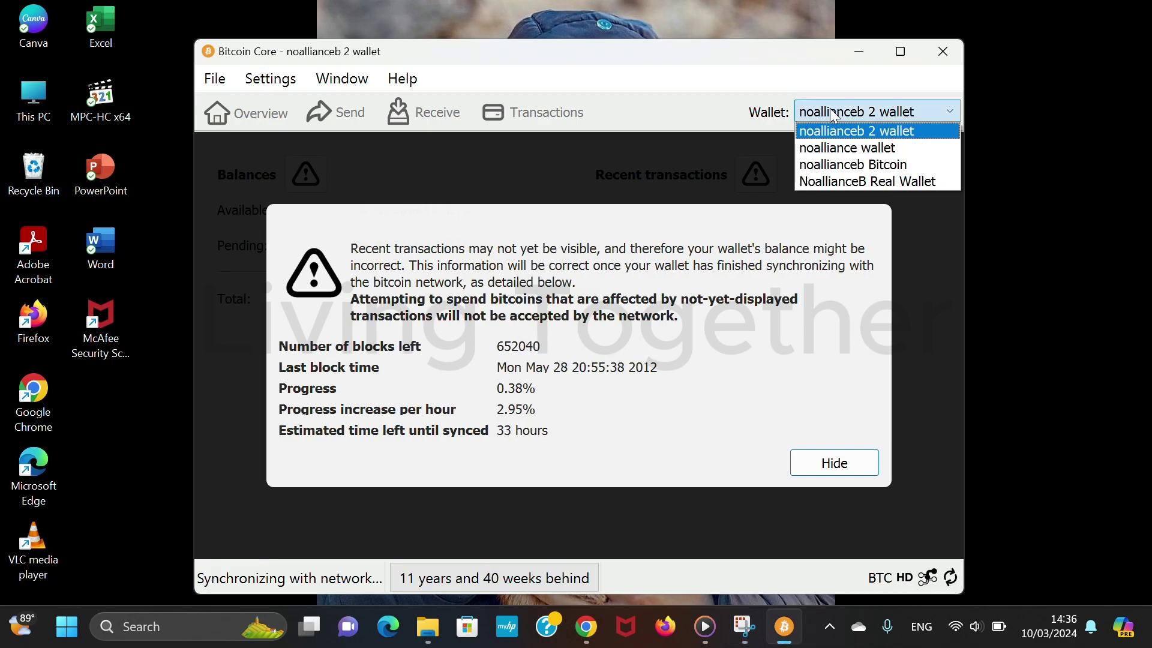
{"action": "left_click", "coordinate": [834, 114]}
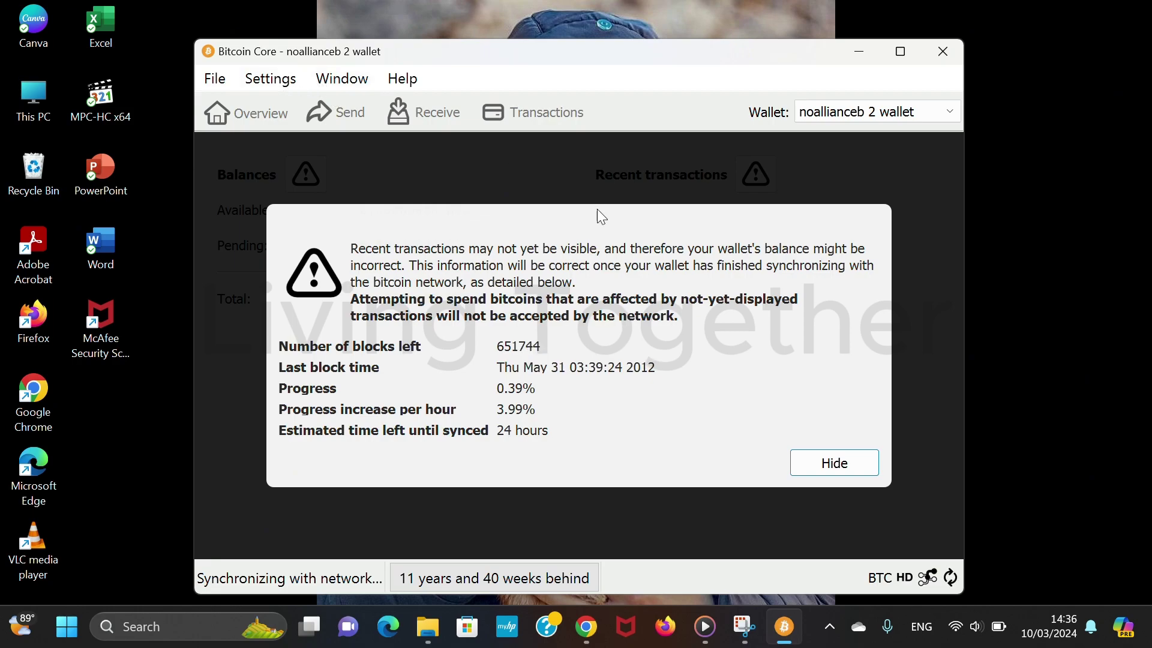
{"action": "left_click", "coordinate": [816, 462]}
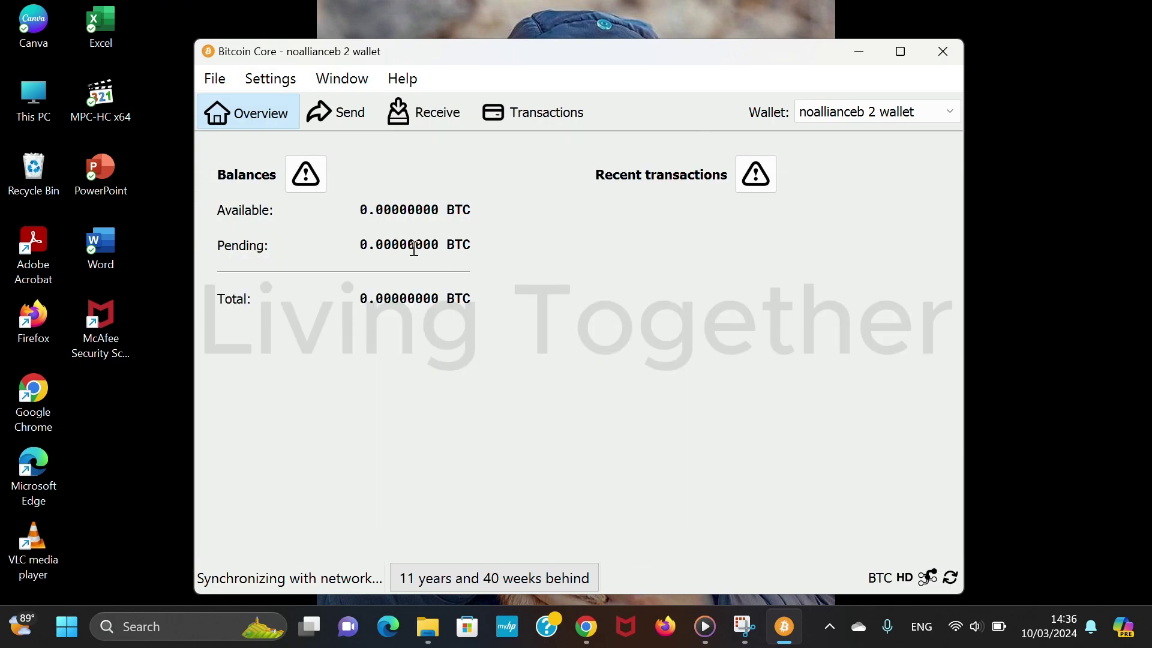
View the Send and Receive pages, and switch to NoallianceB Real Wallet before minimizing Bitcoin Core.
{"action": "left_click", "coordinate": [334, 105]}
{"action": "left_click", "coordinate": [420, 112]}
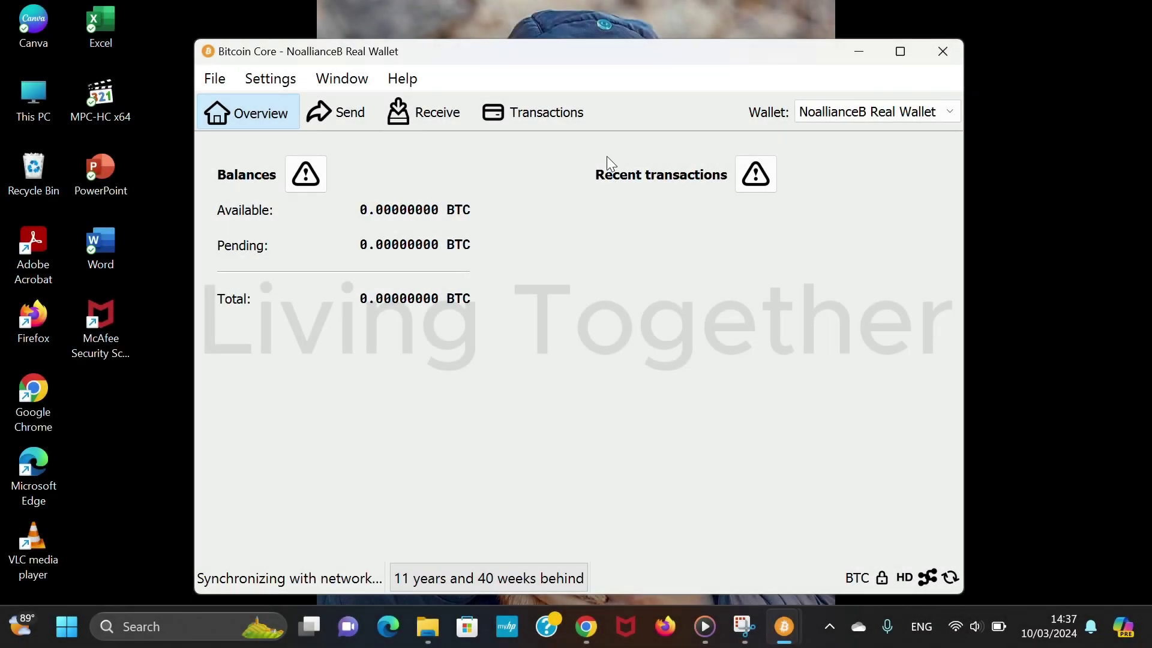
{"action": "left_click", "coordinate": [855, 52]}
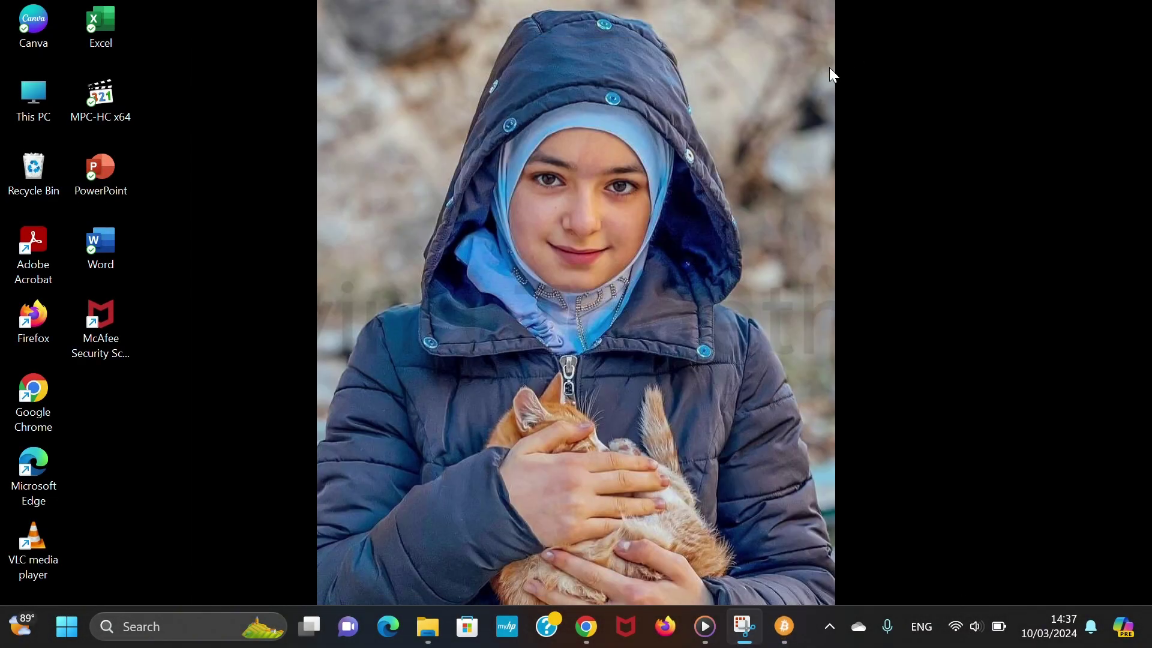